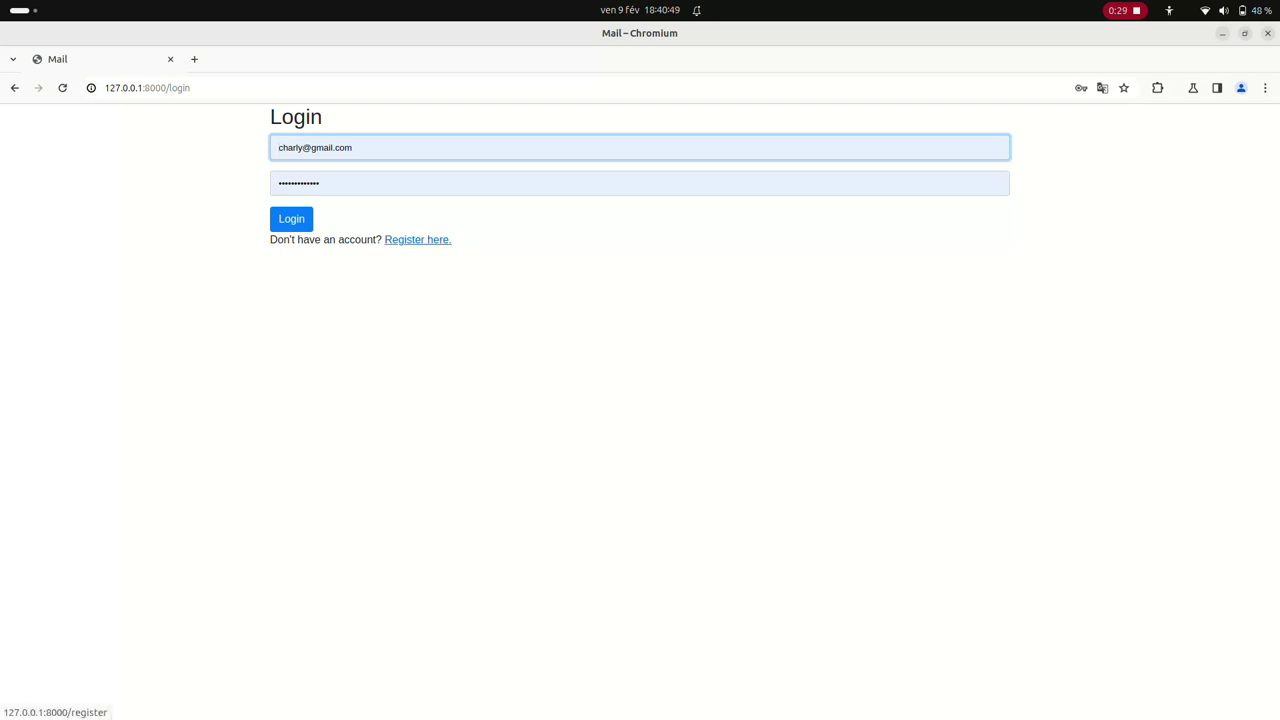
Visit the registration page, return to login, and sign in with the autofilled credentials
click(417, 240)
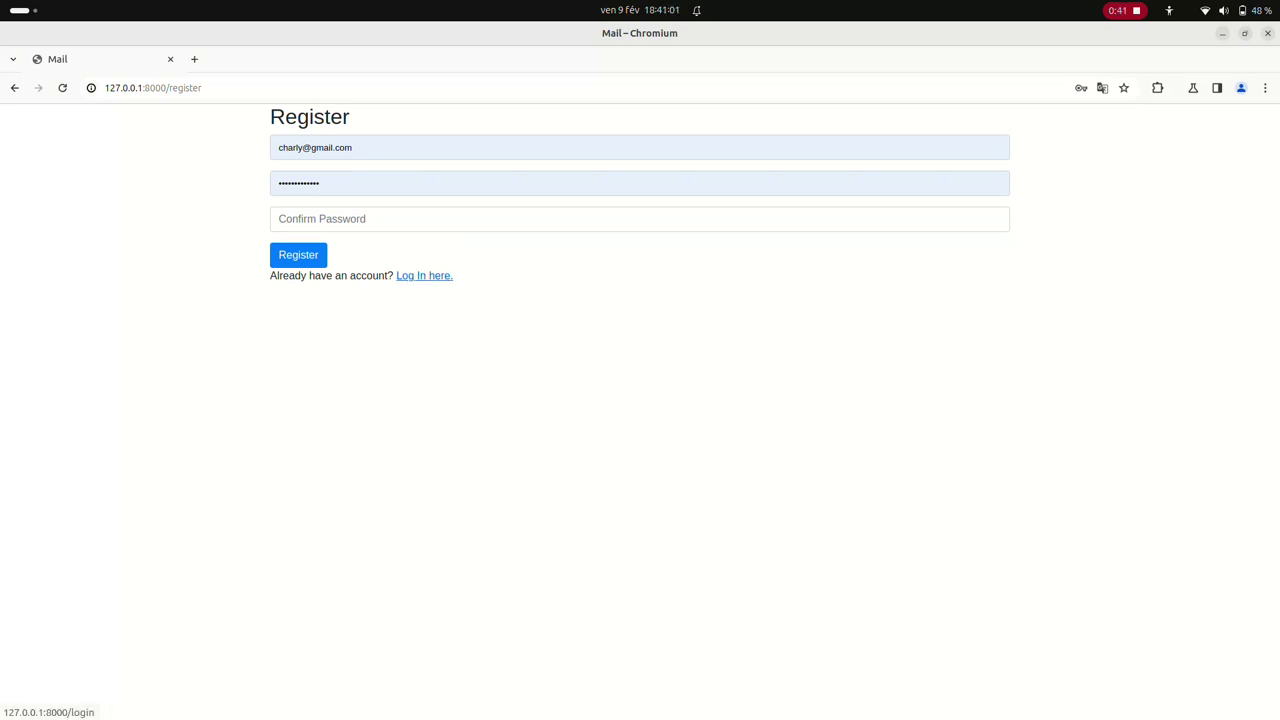
click(424, 275)
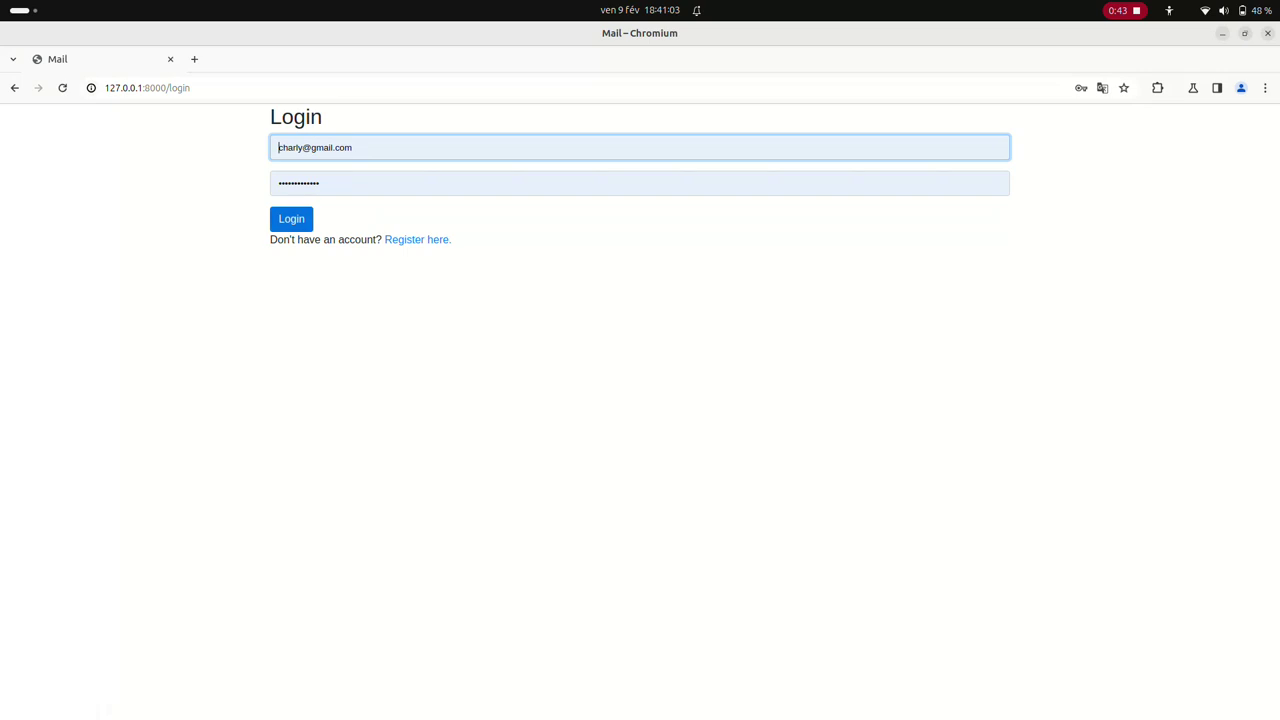
click(291, 218)
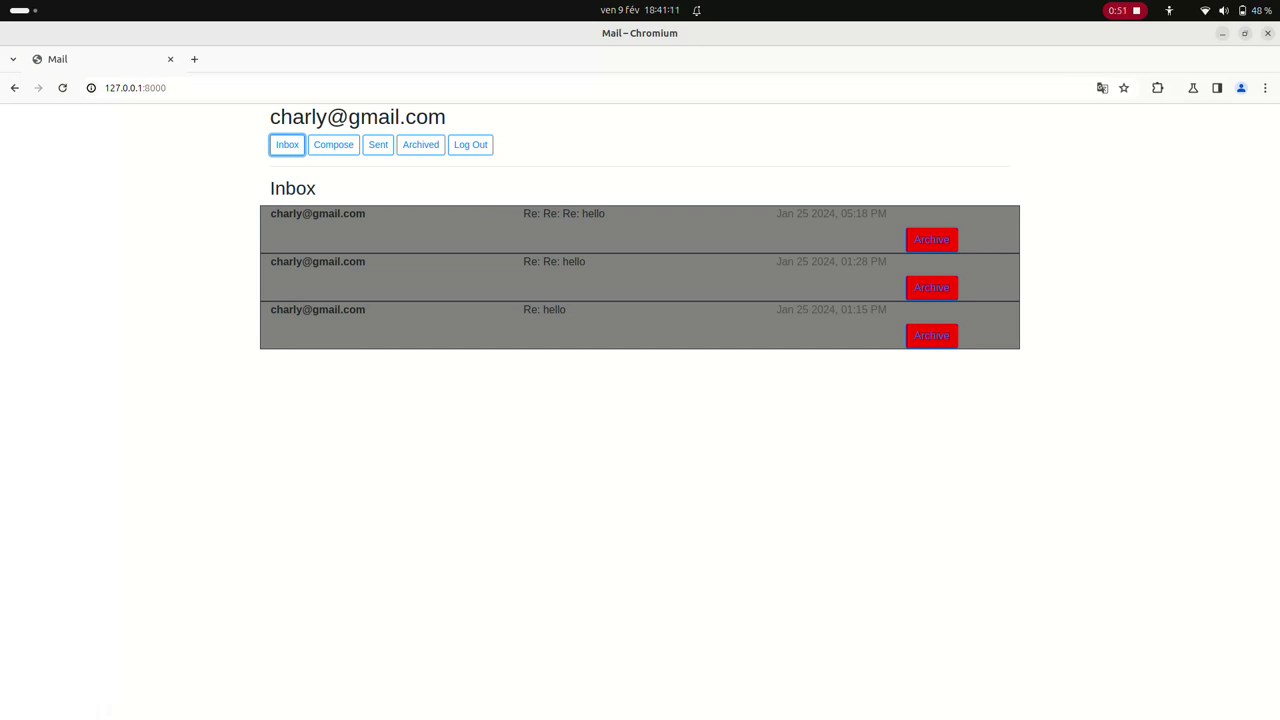
Start a new email to the recipient's e-mail address with subject 'happy nw year'
click(333, 144)
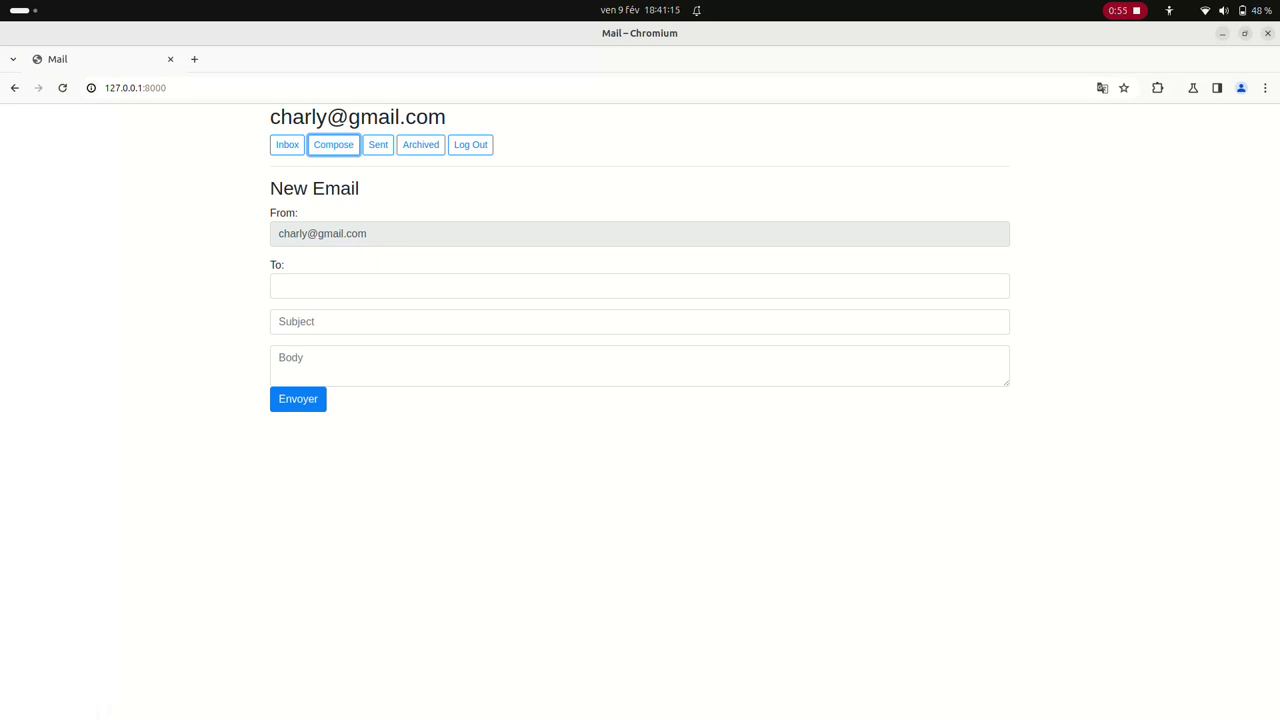
click(640, 286)
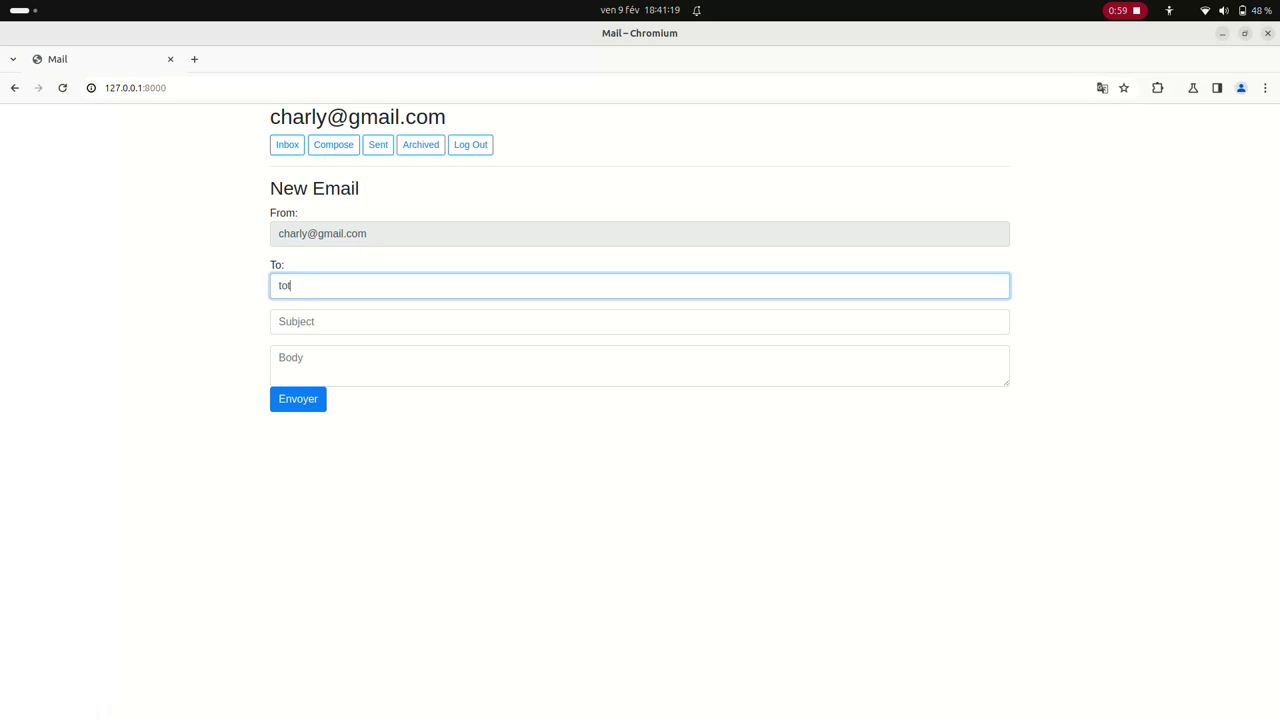
click(280, 321)
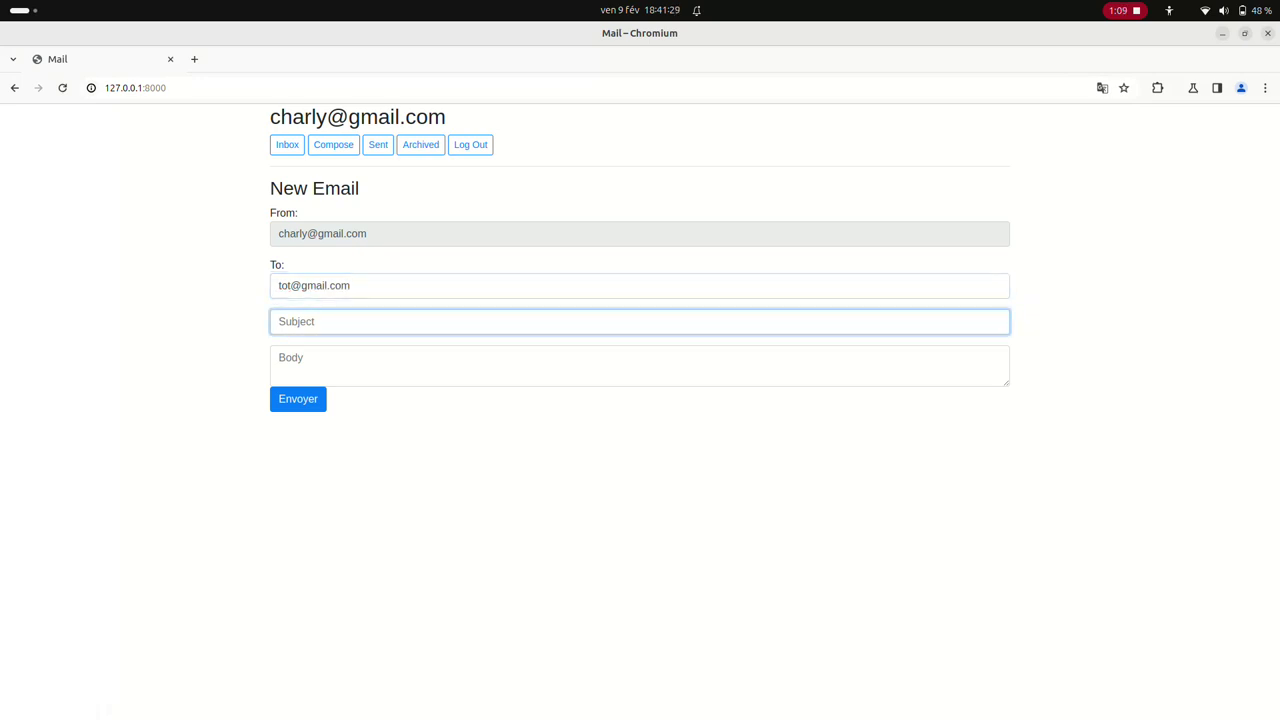
text(happy nw yea)
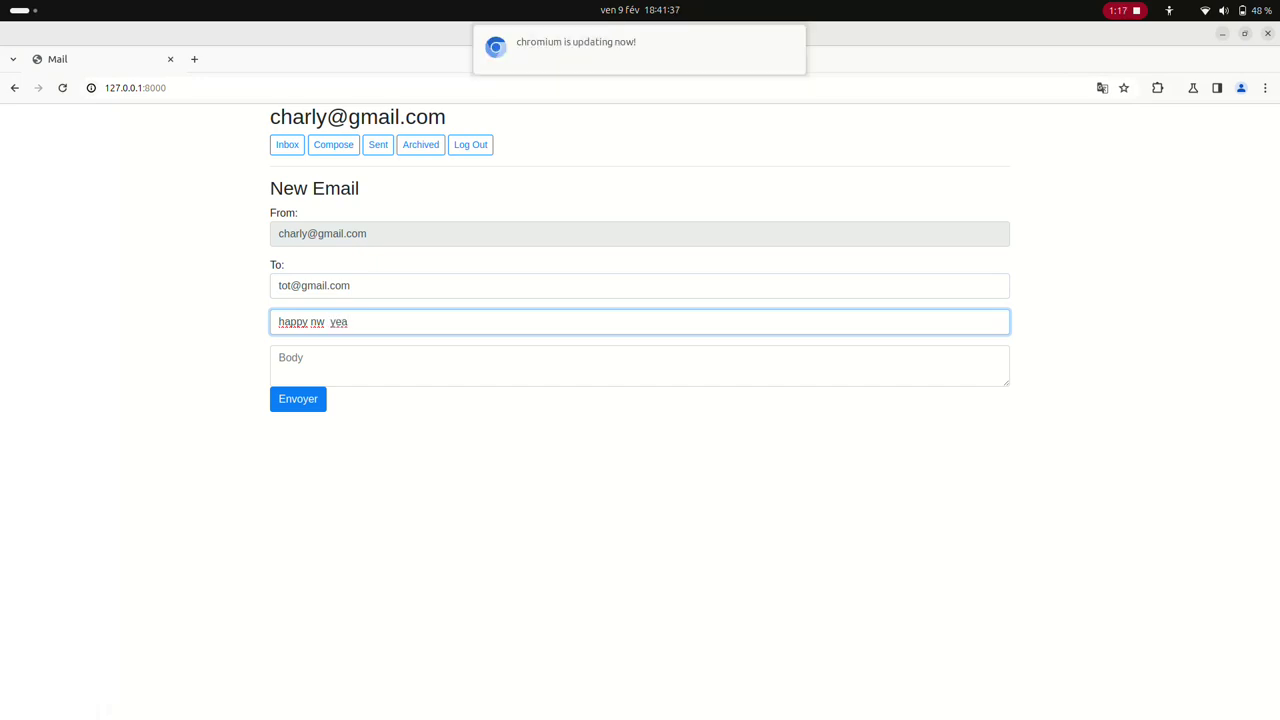
text(r)
Write the French New Year greeting body ending 'année a toi ?', correcting typos
key(Tab)
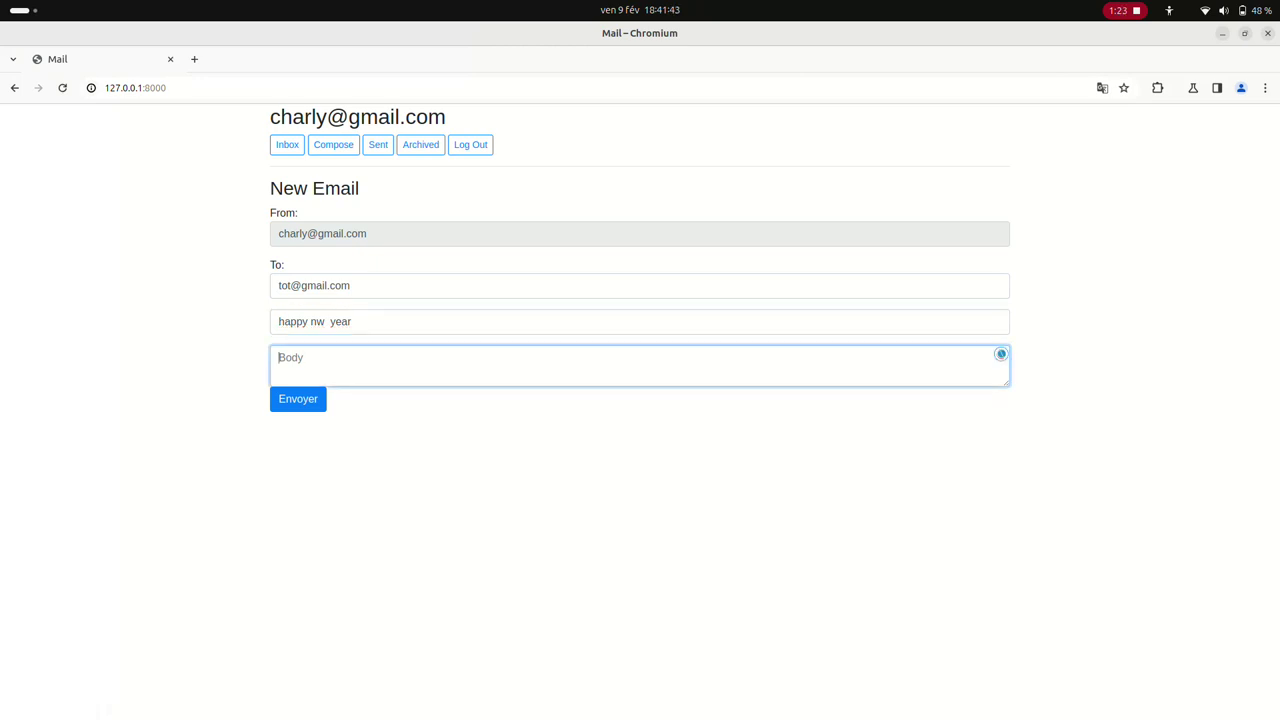
text(saut)
key(BackSpace)
text(lut comment va  tu ? Heueuse )
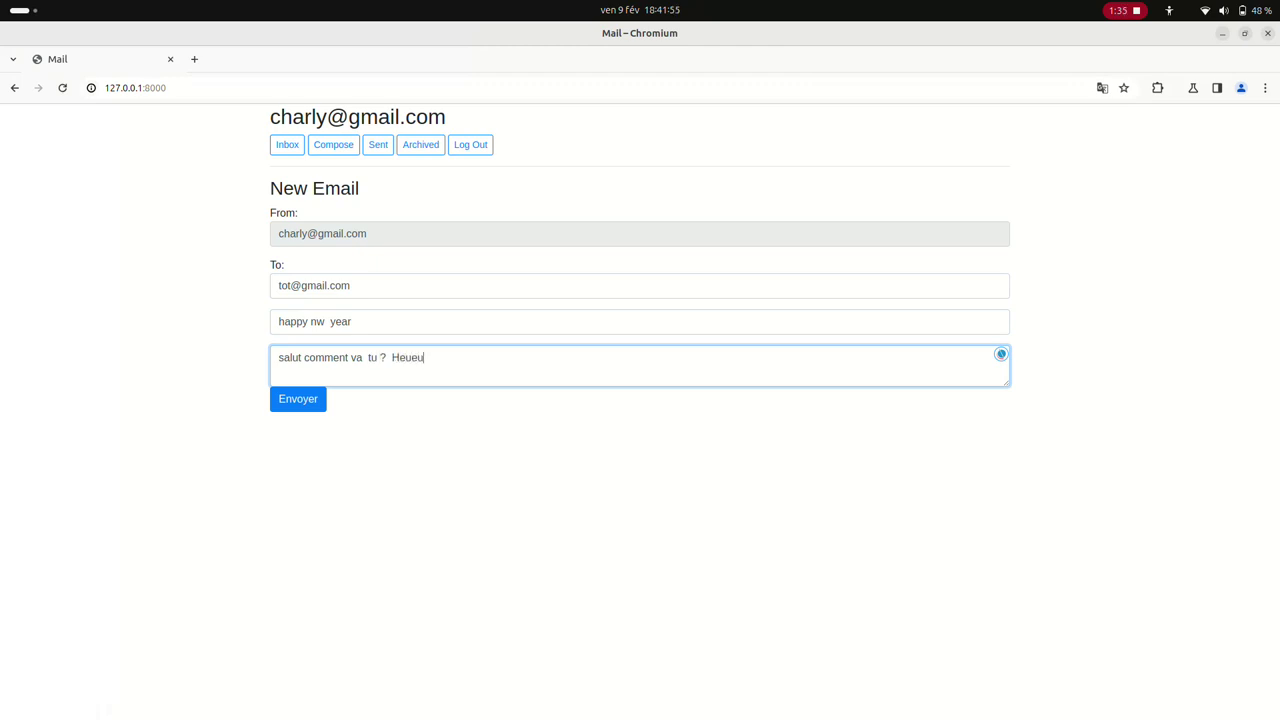
text( anée  a)
key(BackSpace)
key(BackSpace)
key(apostrophe)
text(é)
key(BackSpace)
key(apostrophe)
text(a)
key(BackSpace)
key(BackSpace)
key(BackSpace)
key(BackSpace)
key(BackSpace)
text(nnée a toi ?)
Send the greeting, then browse Sent and open the 'hello' and 'Re: Re: Re: hello' emails
click(298, 399)
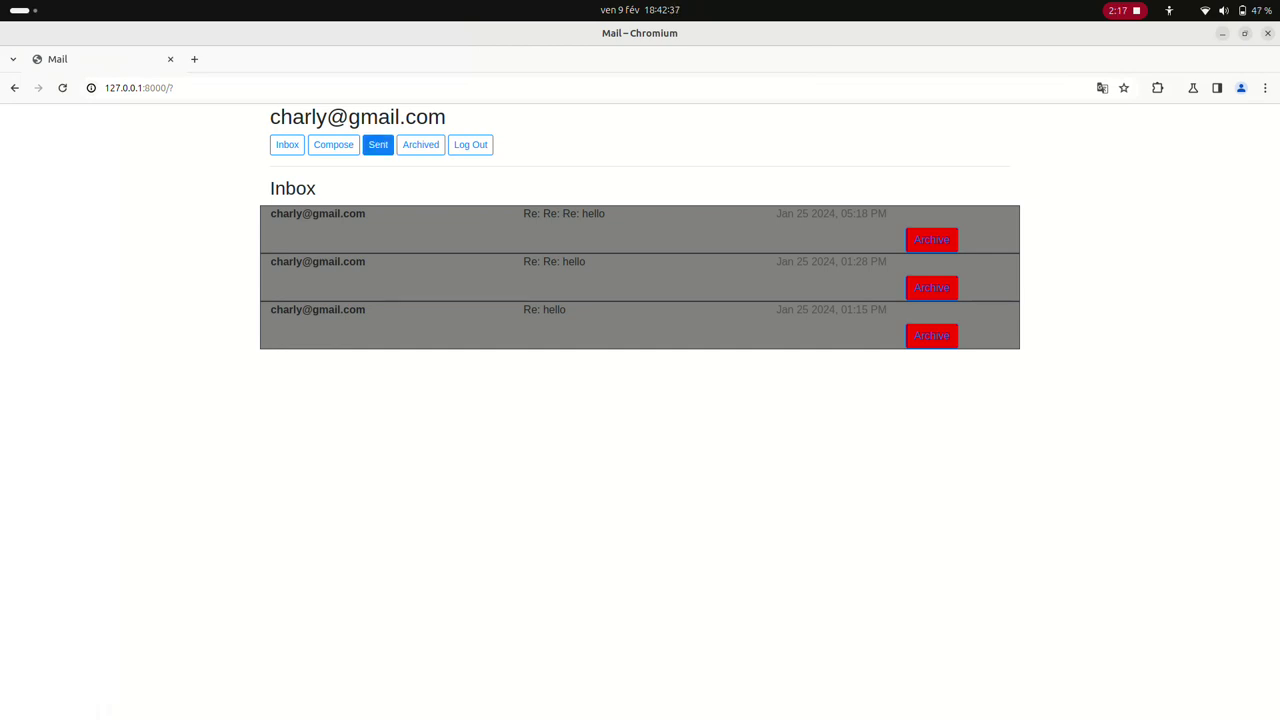
click(378, 144)
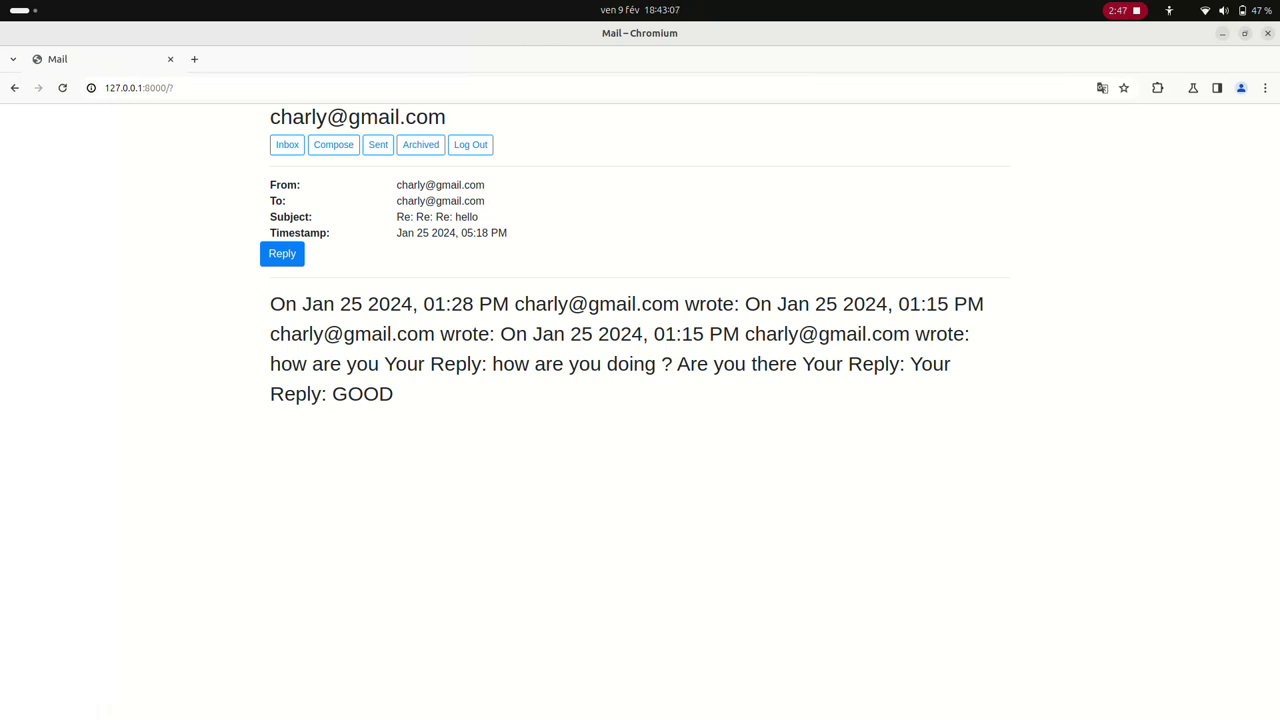
click(378, 144)
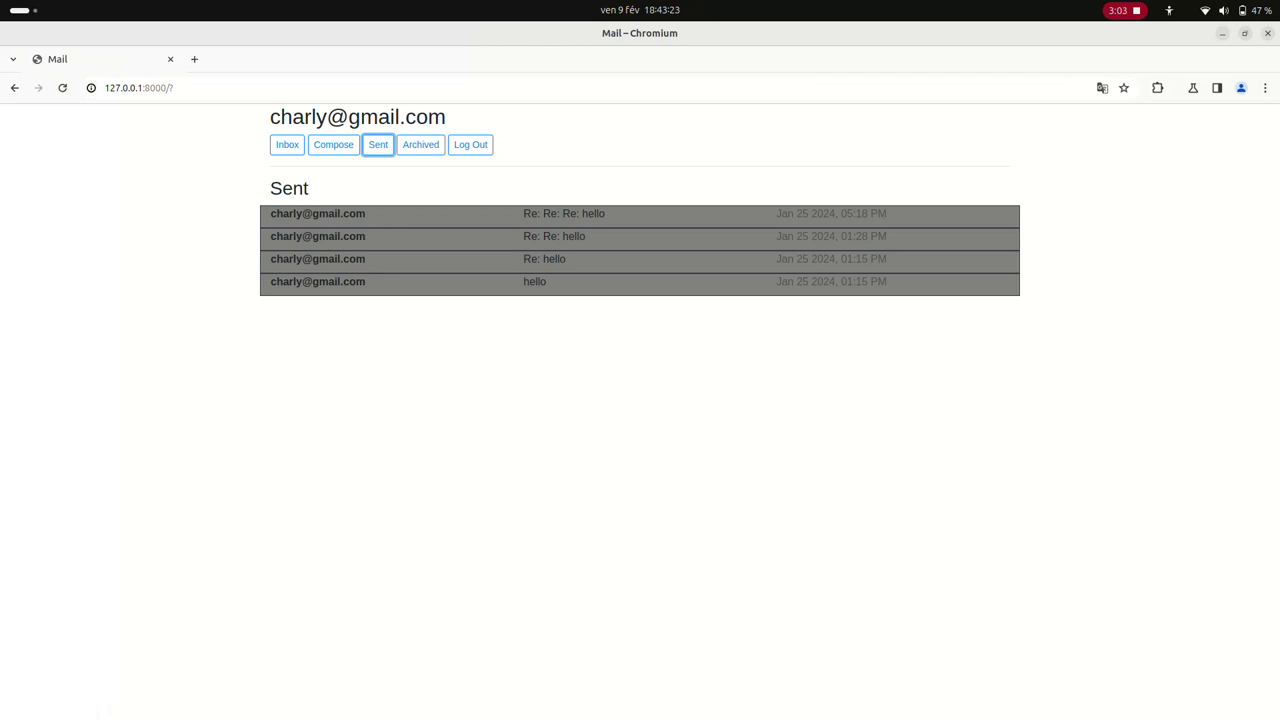
click(534, 281)
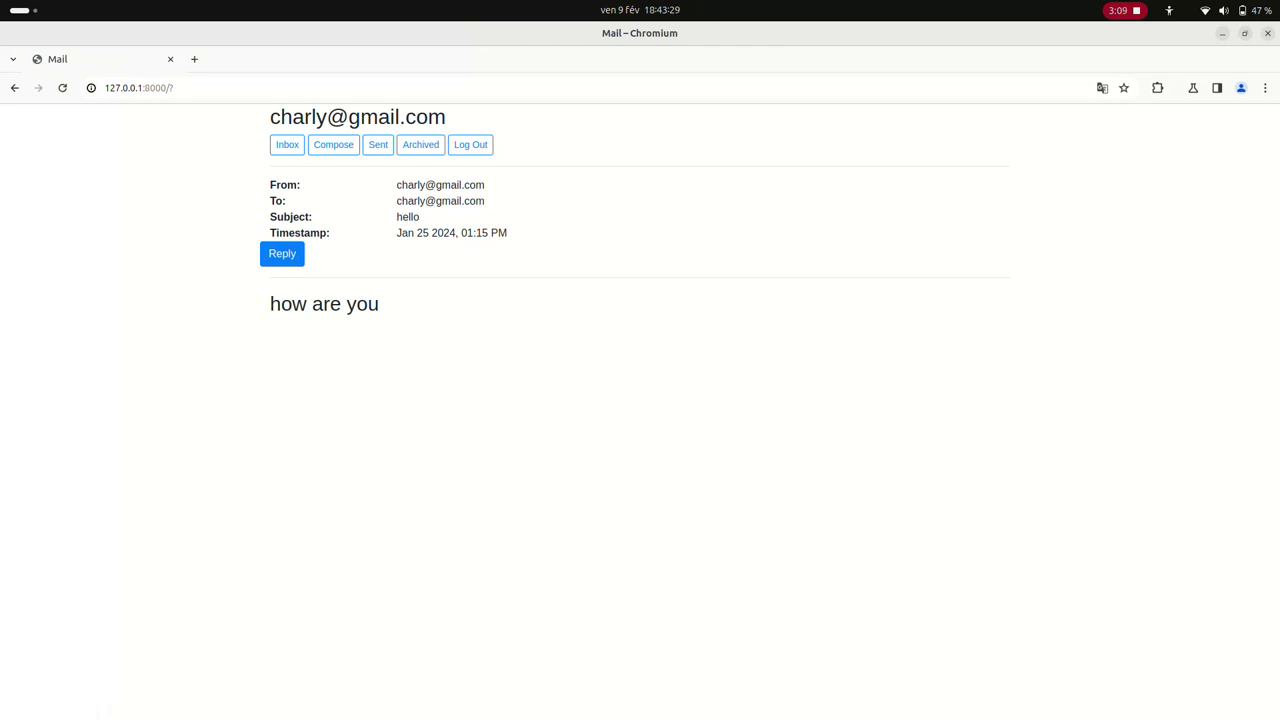
click(378, 144)
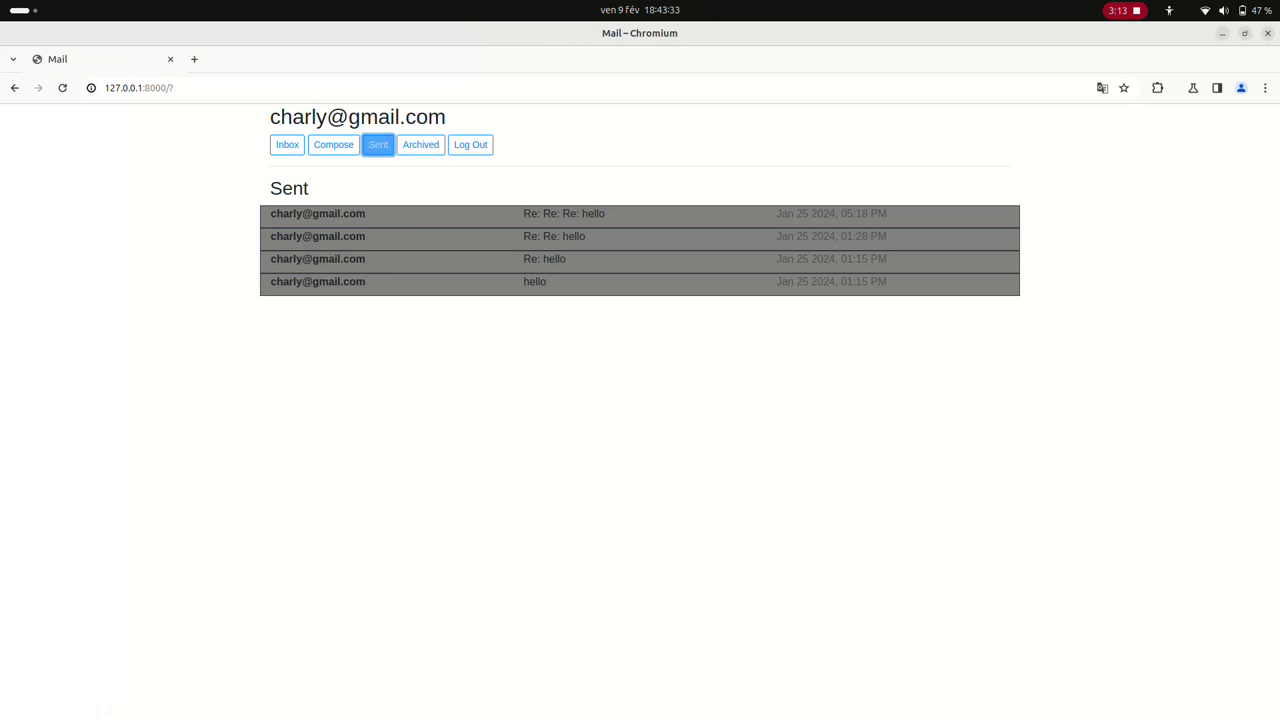
click(563, 213)
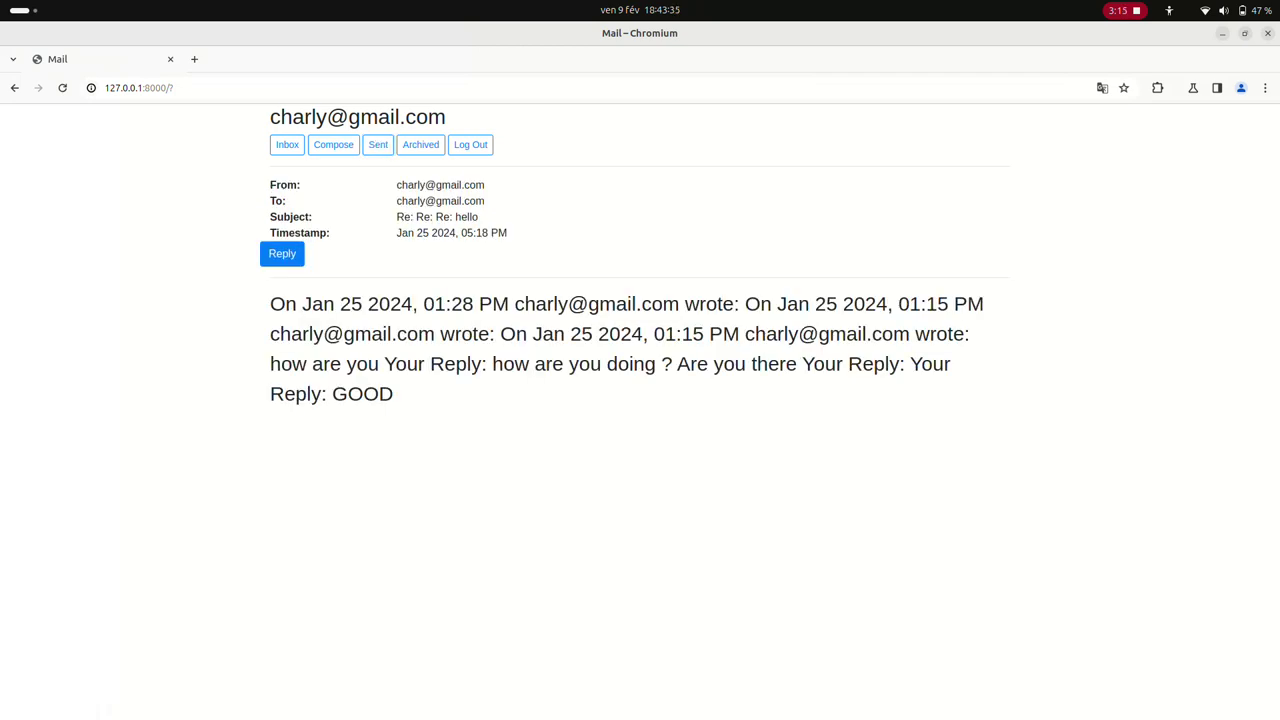
click(378, 144)
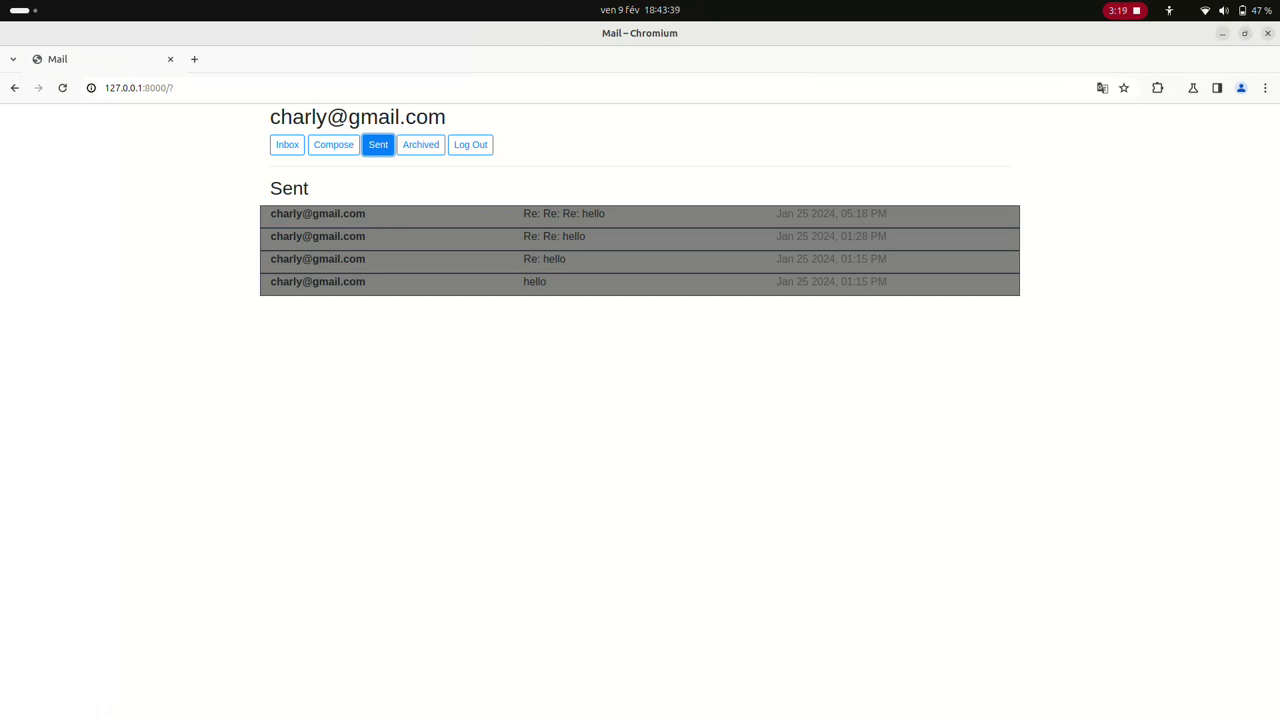
Return to the Inbox, view the newest email, and start another blank email
click(287, 144)
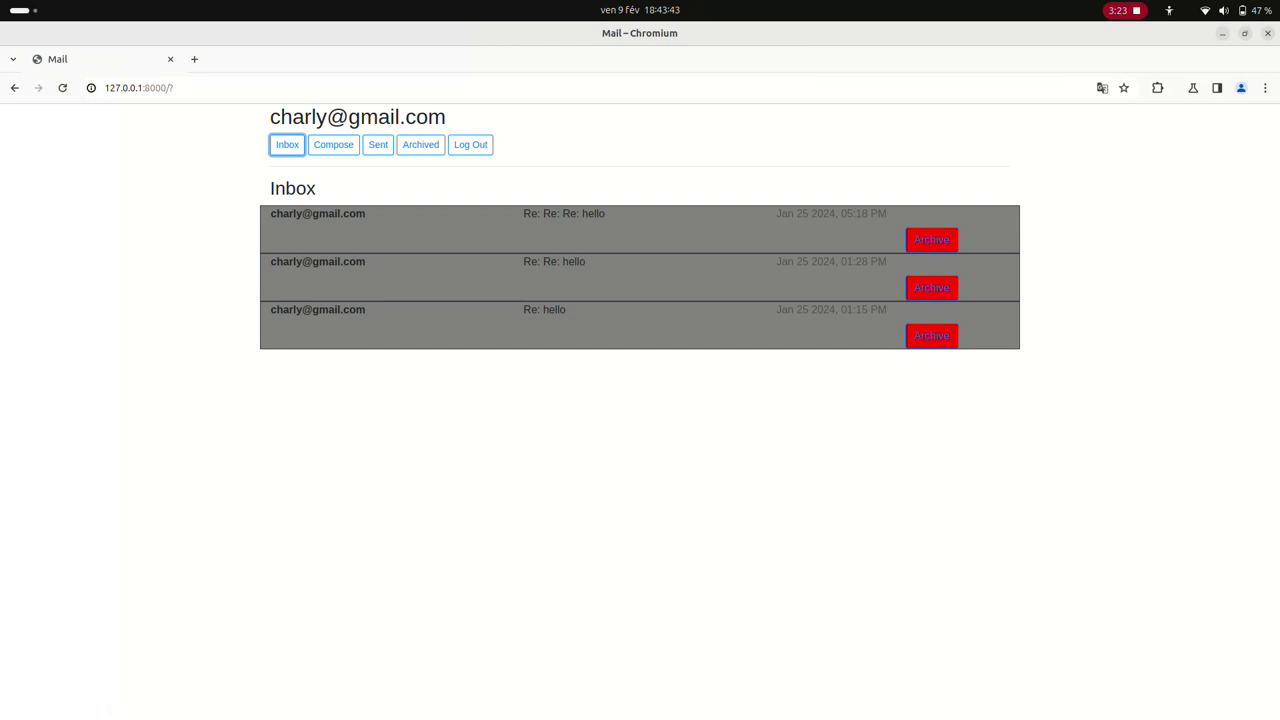
click(287, 144)
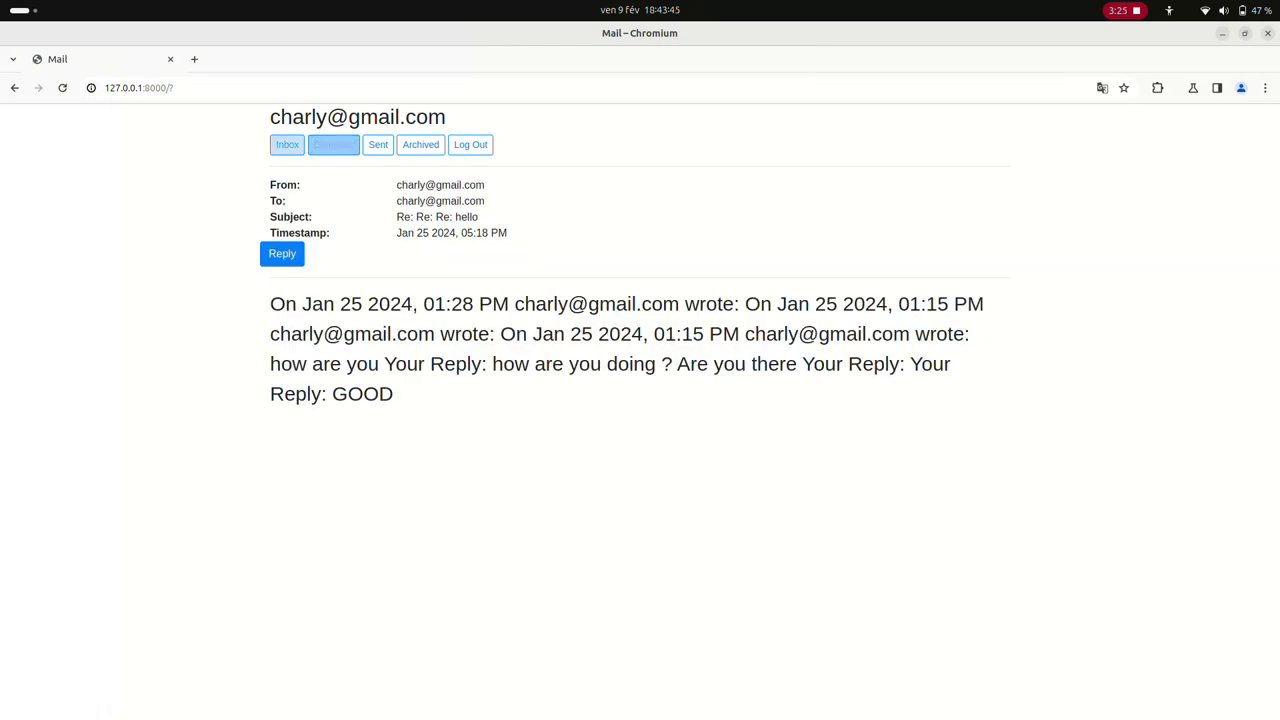
click(333, 144)
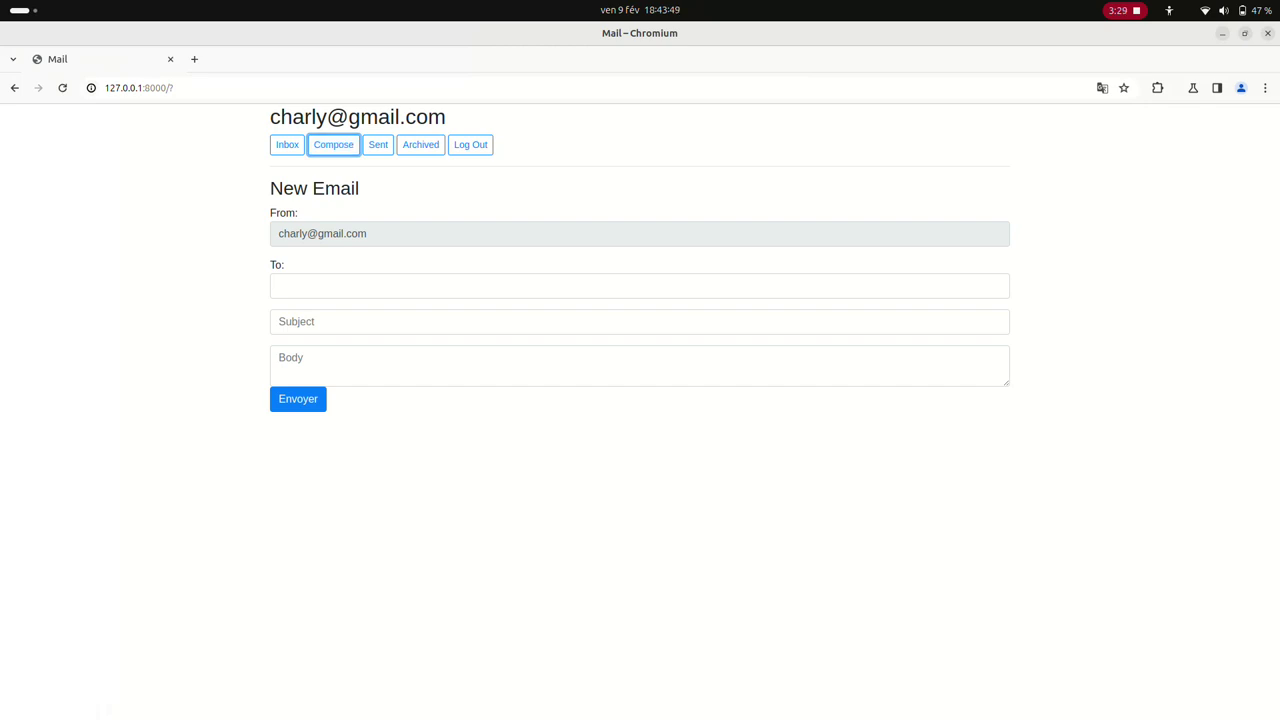
Send an email to the recipient's address with subject 'hello' and body 'hello how are you doig ?'
click(279, 286)
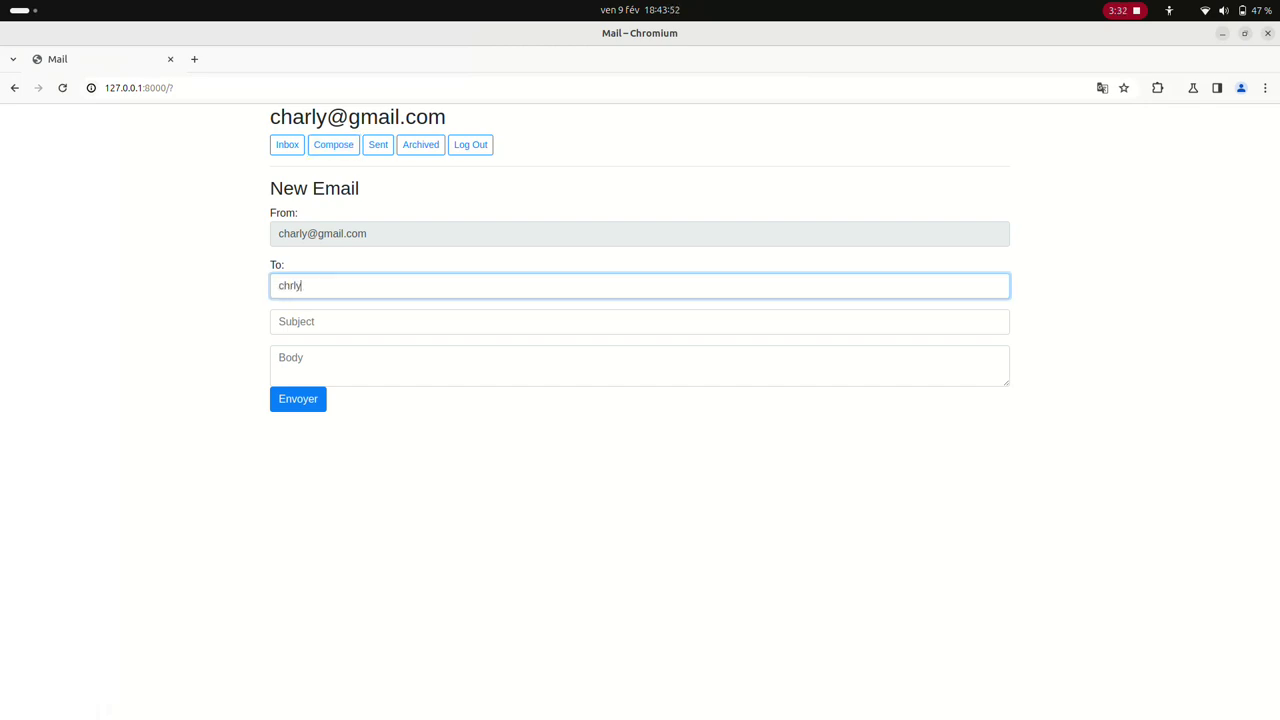
click(296, 321)
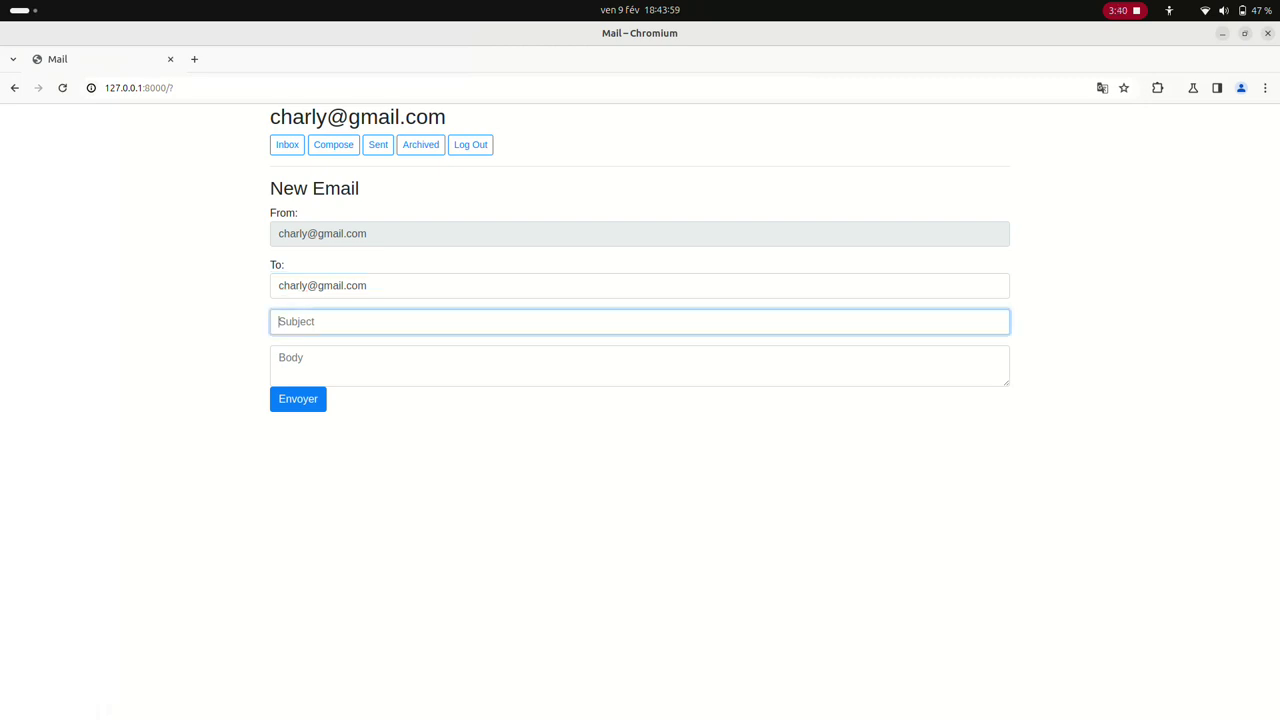
text(hello)
click(278, 357)
text(hello h)
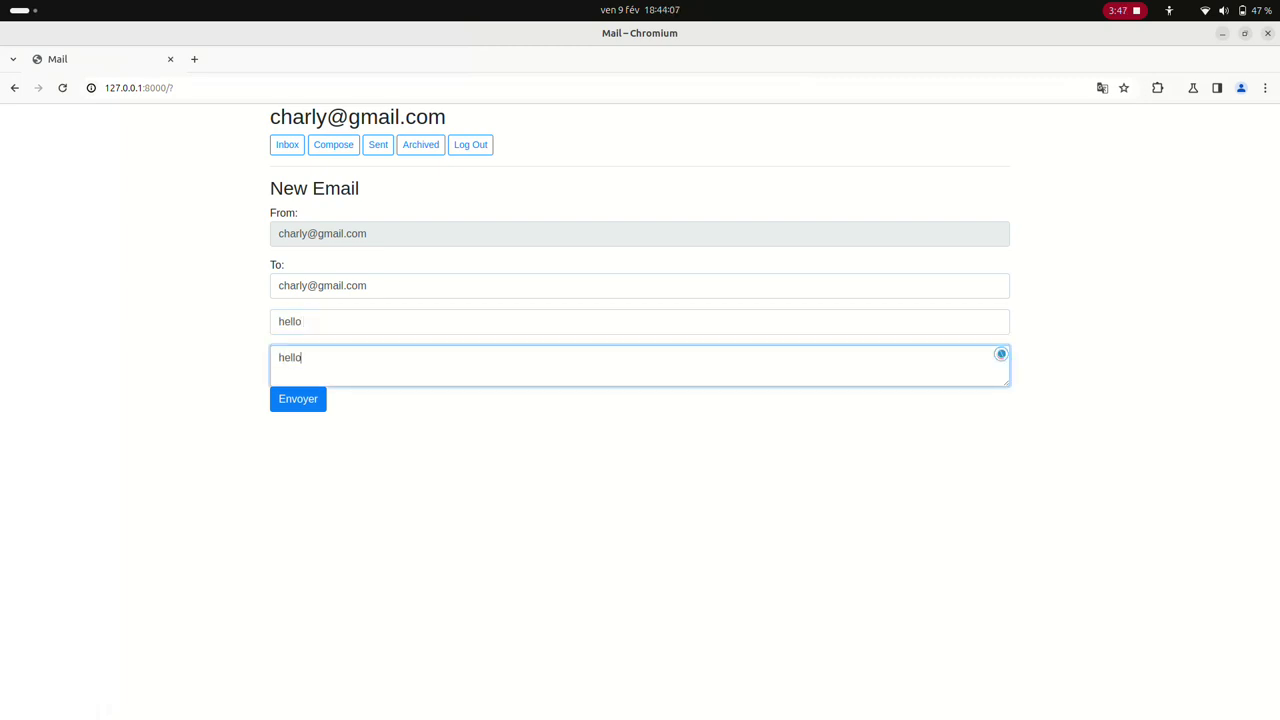
text(ow are you doing)
key(BackSpace)
key(BackSpace)
text(g ?)
click(298, 399)
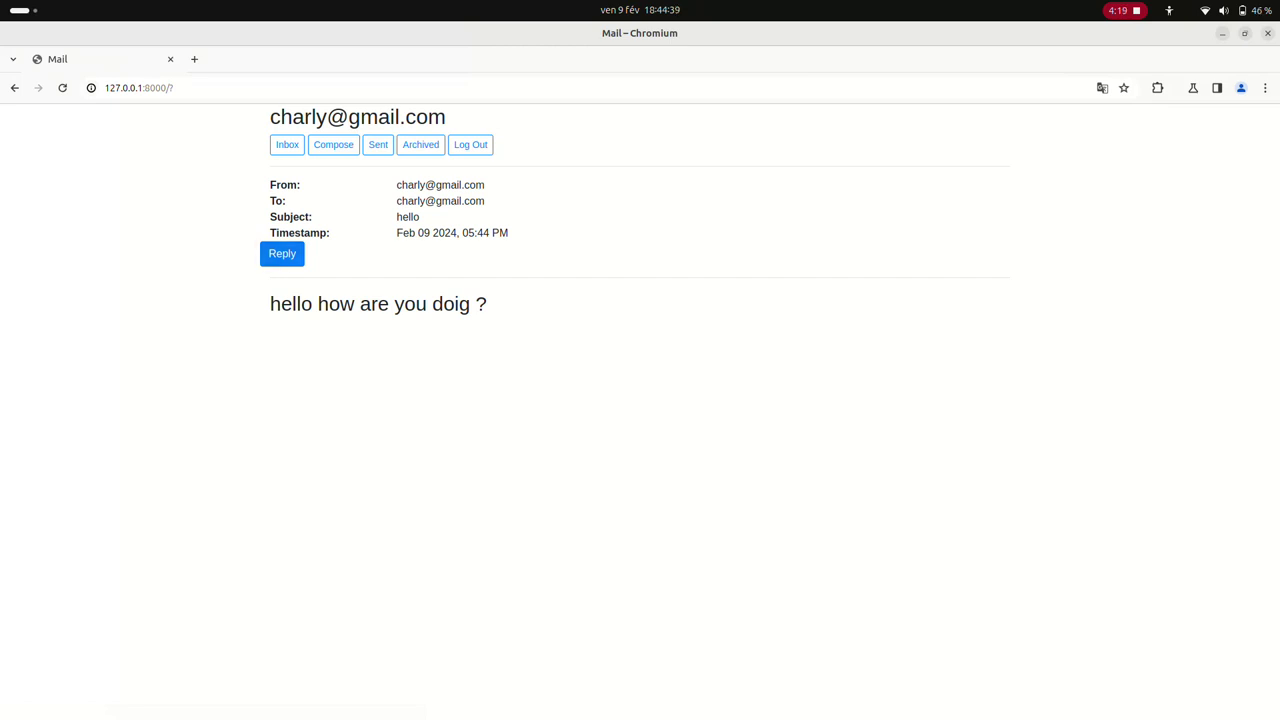
Reply to the hello email with 'am good and you ?'
click(298, 258)
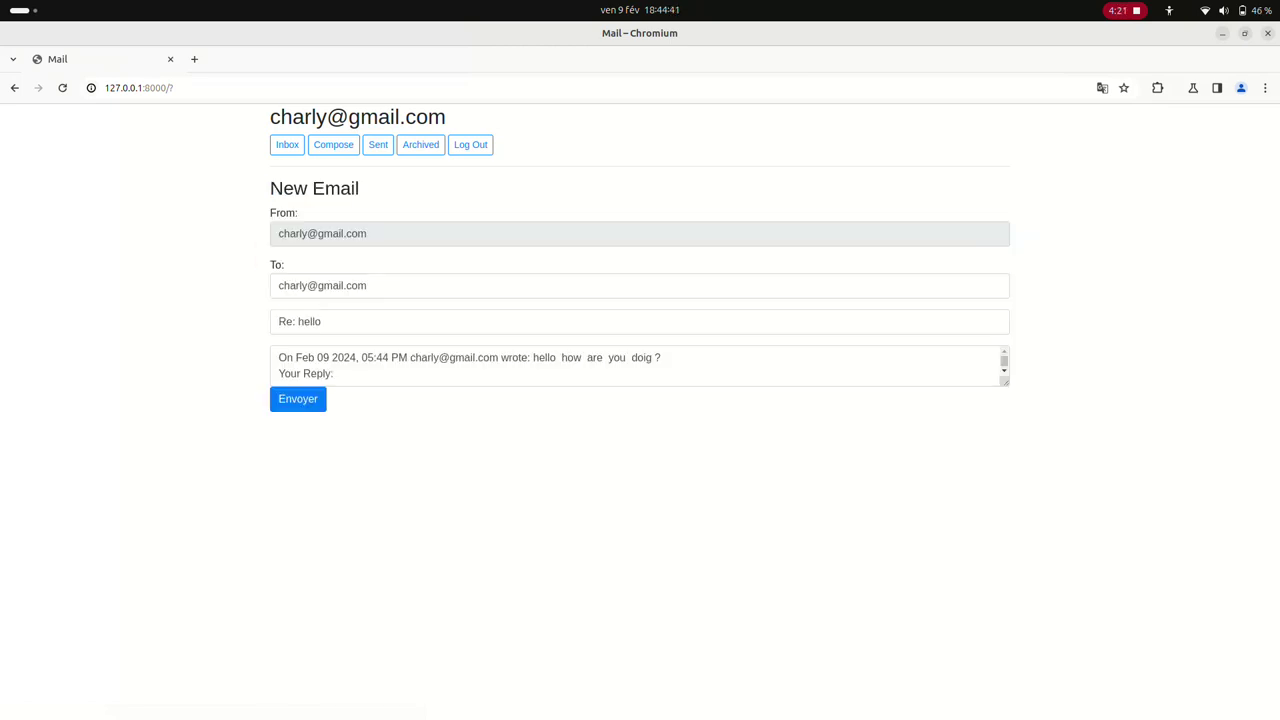
click(986, 354)
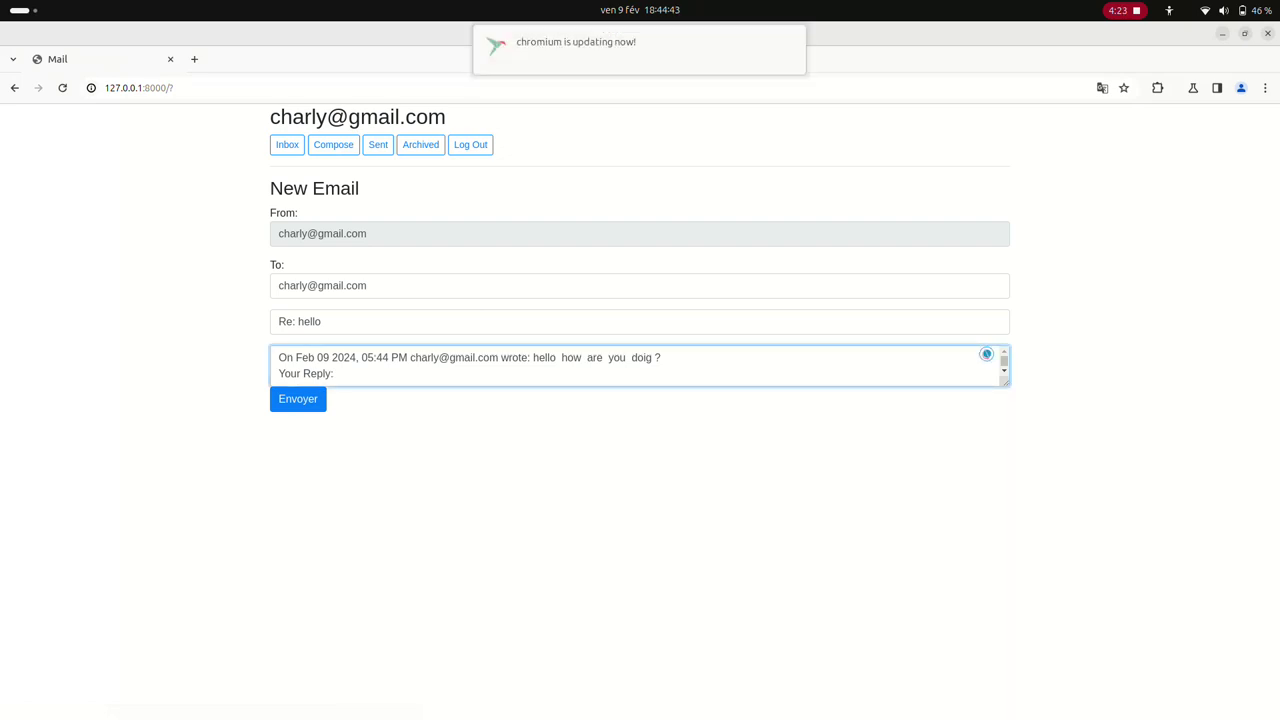
text(am good )
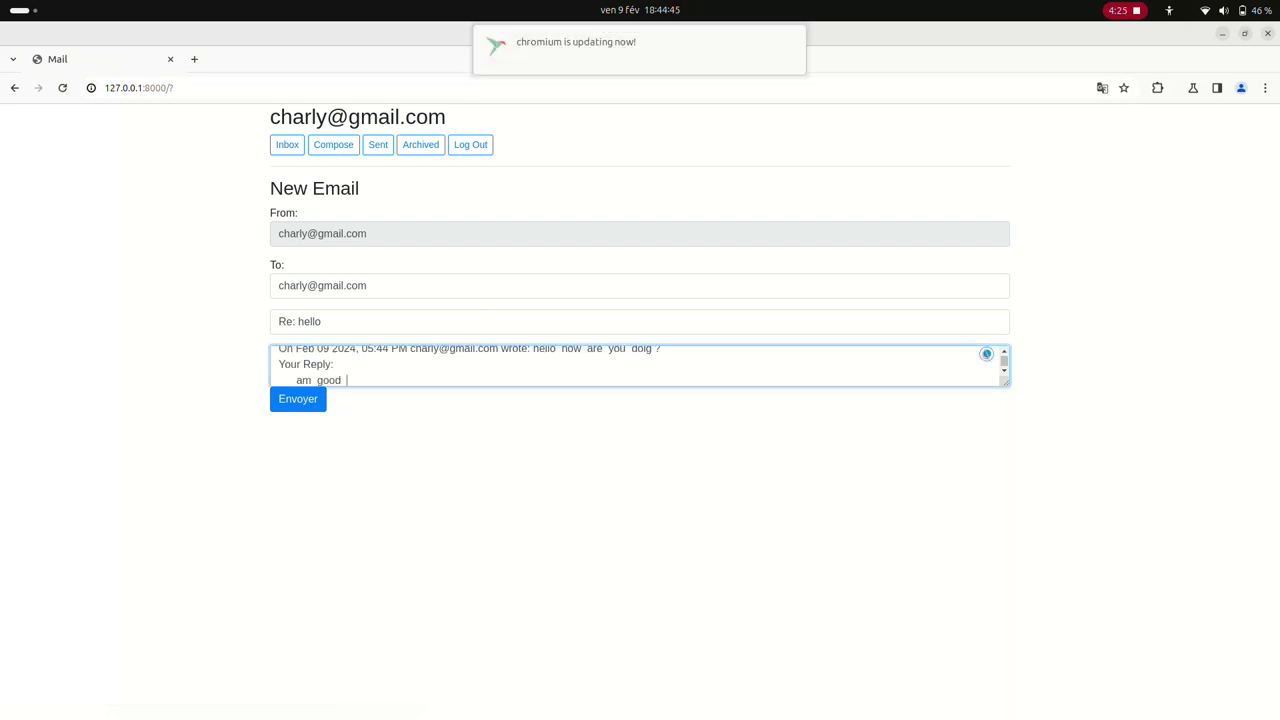
text(and you ?)
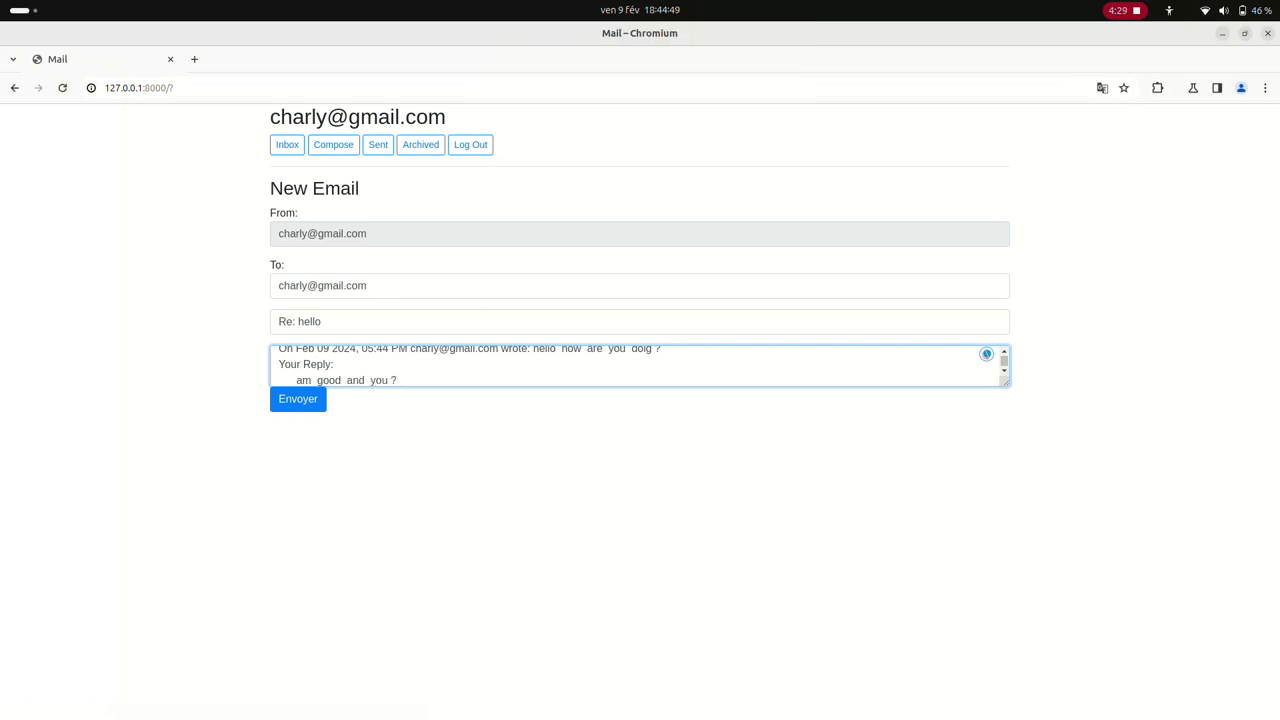
key(Tab)
key(Return)
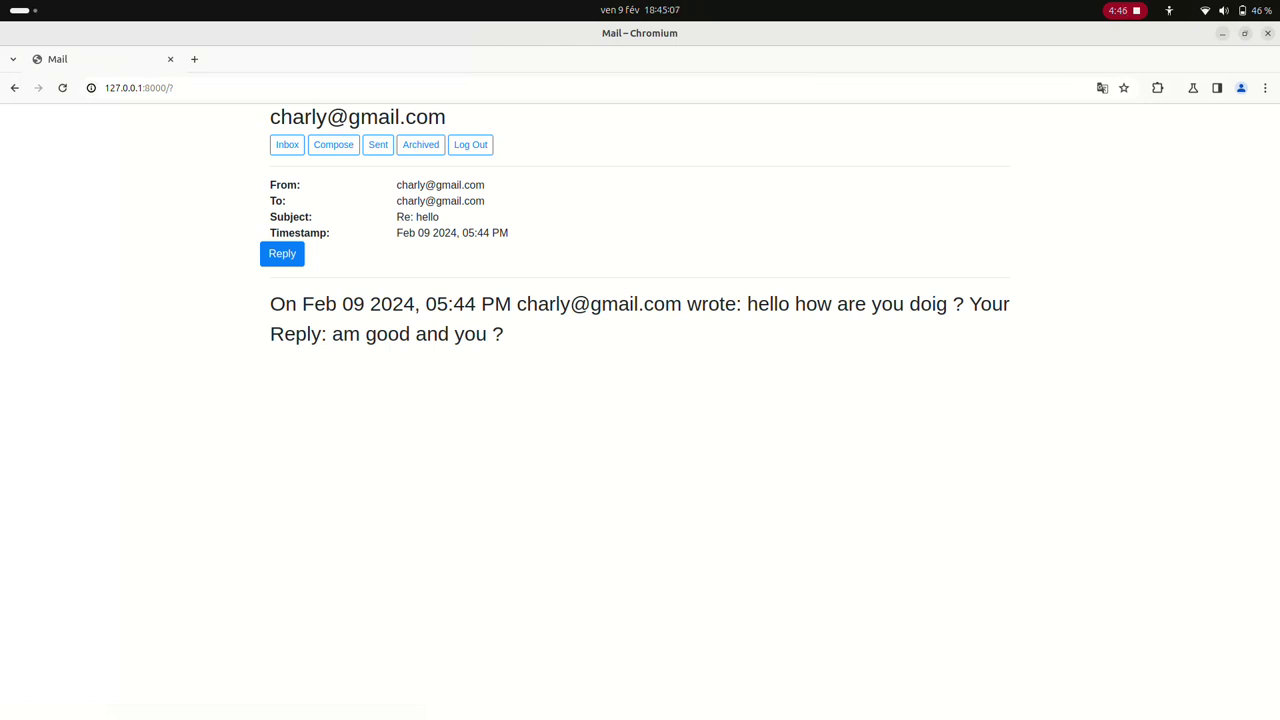
Reply to the Re: hello email with 'am well nice to meet to you'
click(282, 253)
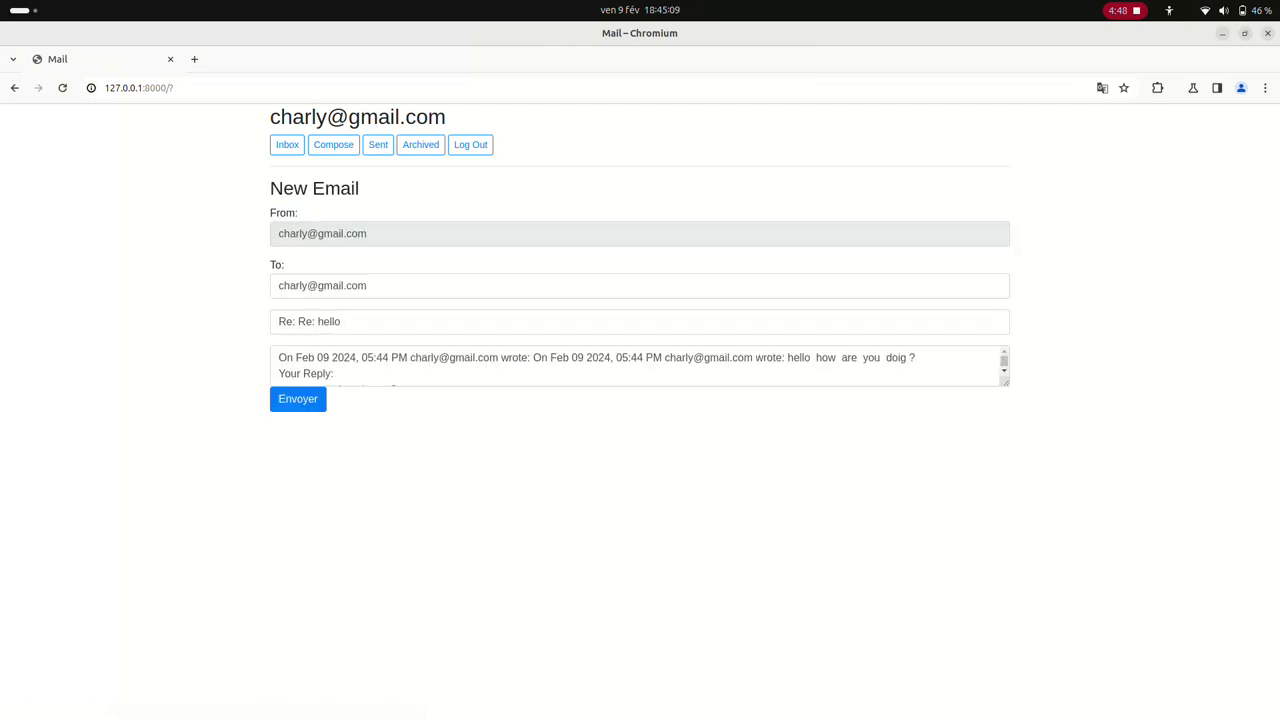
click(986, 354)
text(am )
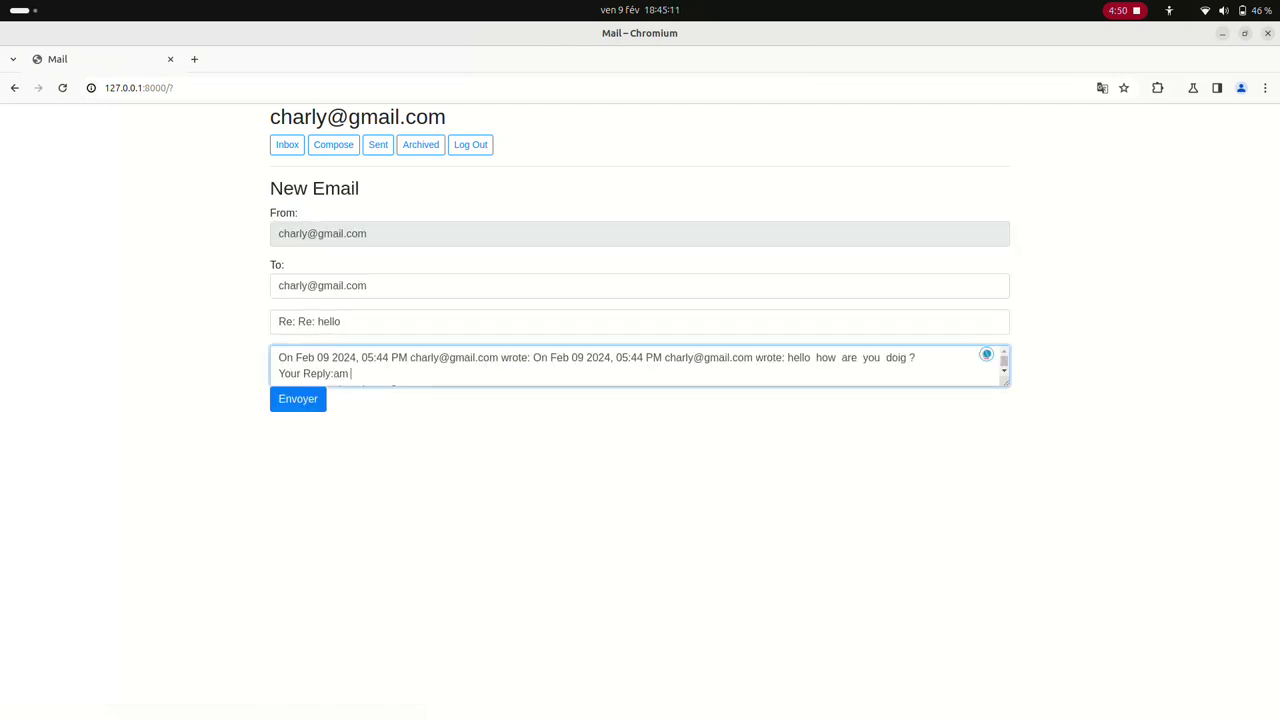
text(well)
text(  nice  to  m)
text(eet  t)
text(g)
key(BackSpace)
text(o you)
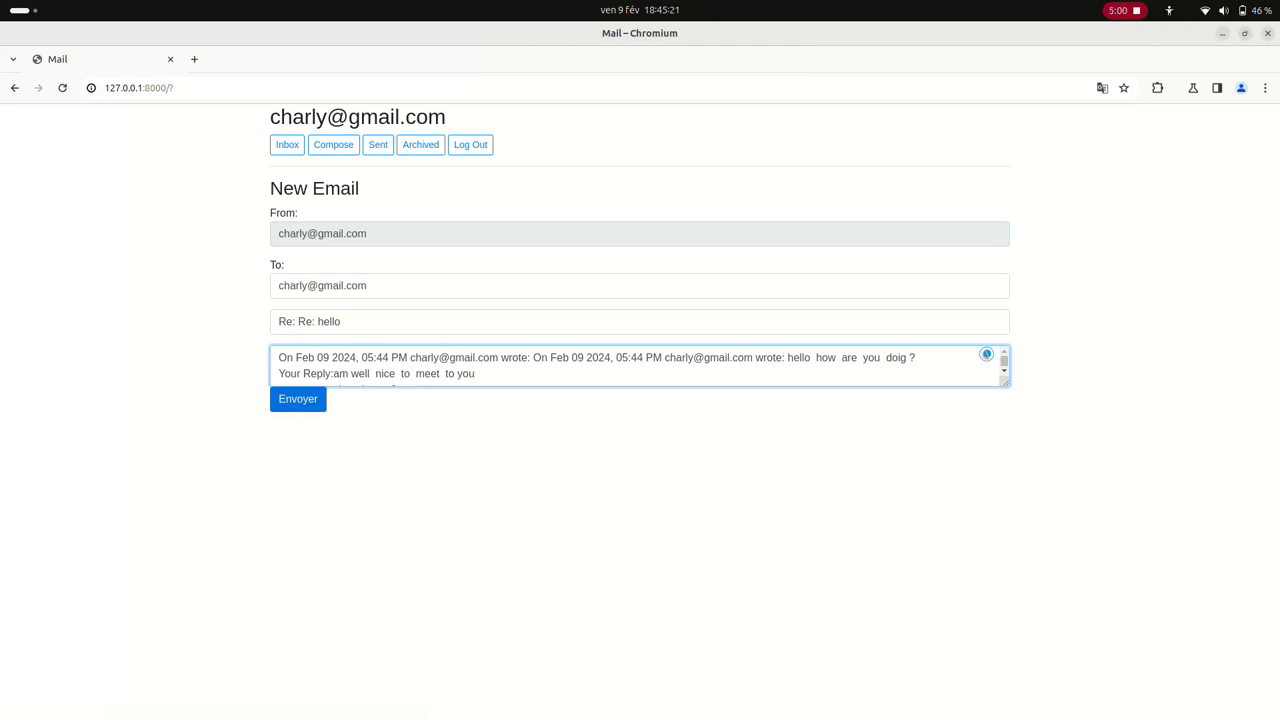
click(298, 399)
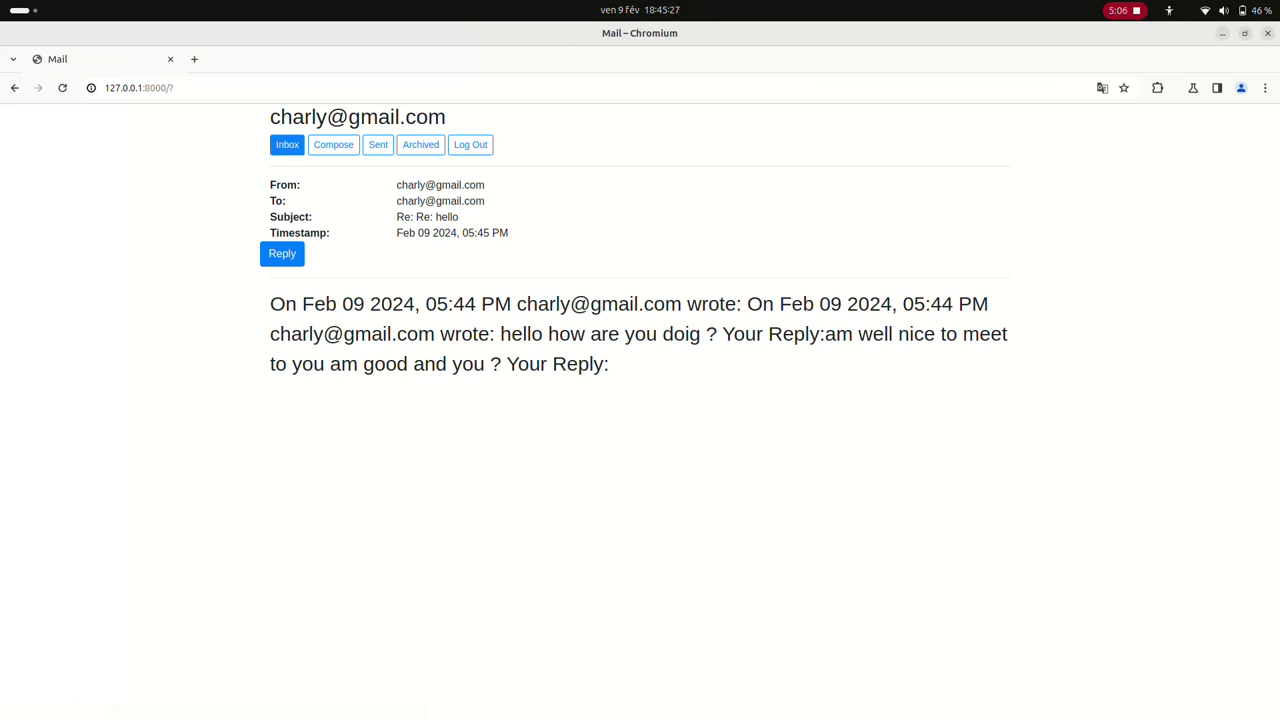
Check Inbox, Compose and Sent, open the sent 'Re: Re: hello', then view Archive
click(287, 144)
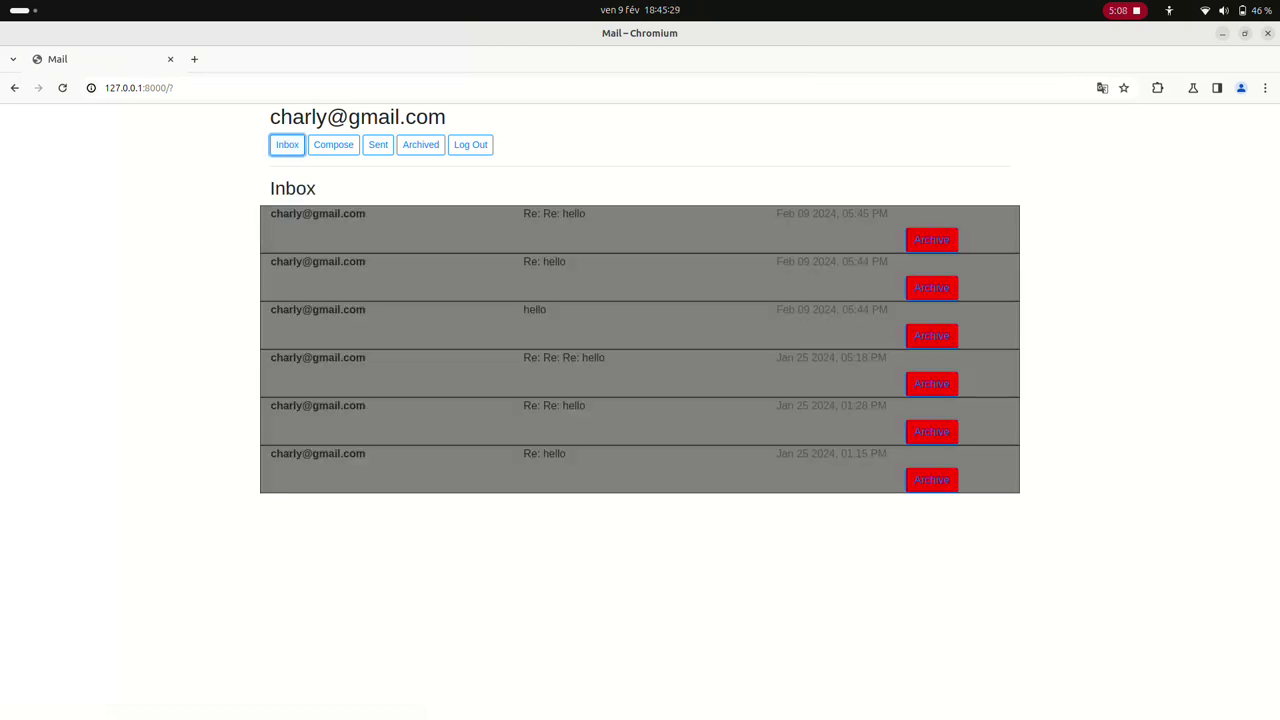
click(333, 144)
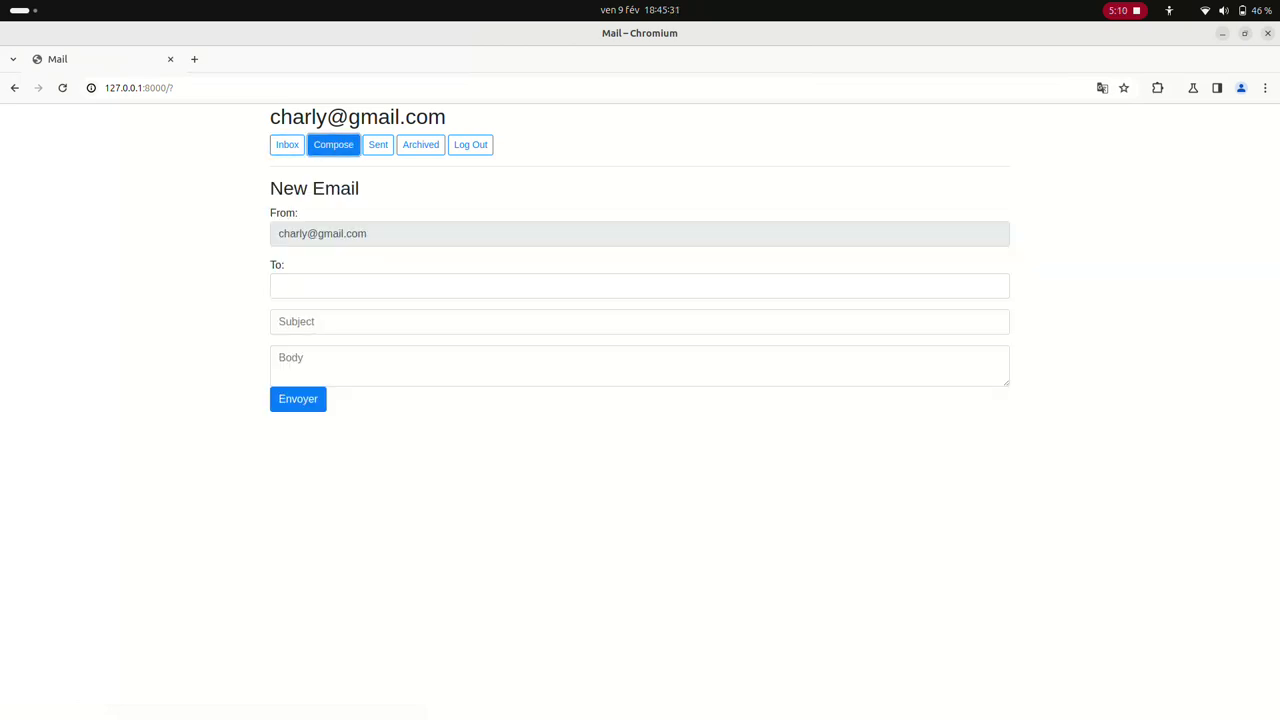
click(378, 144)
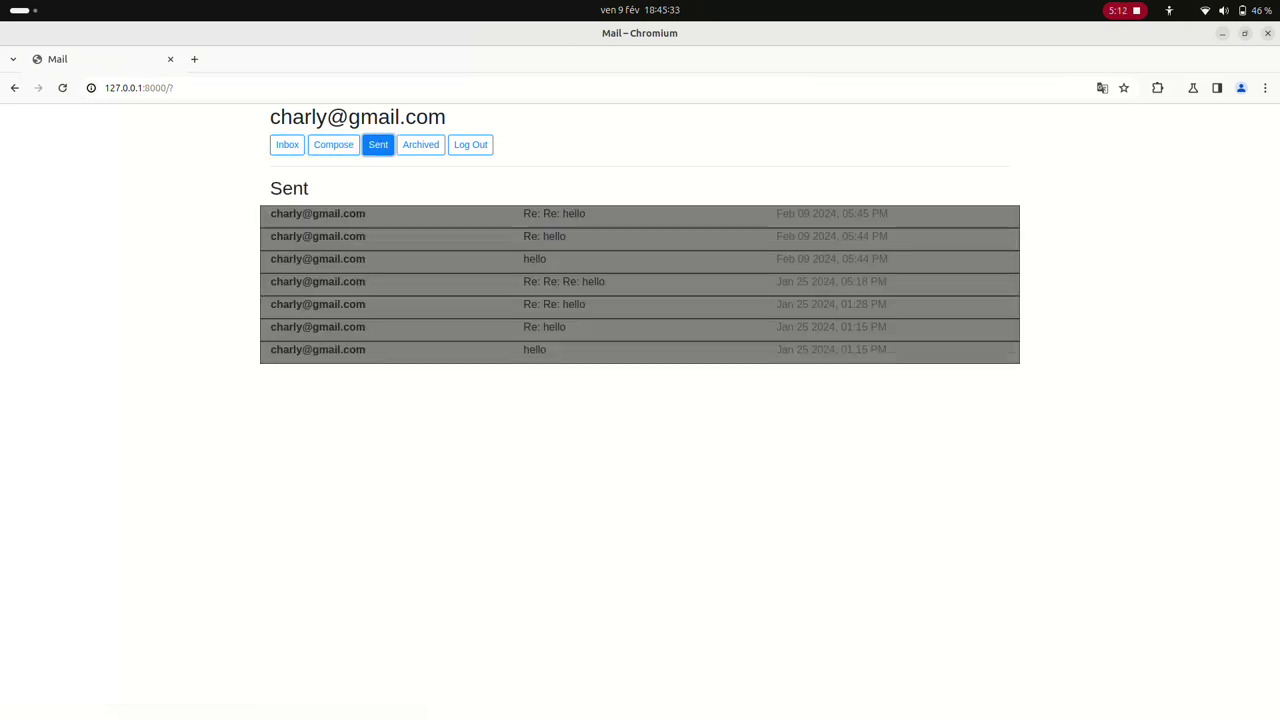
click(554, 213)
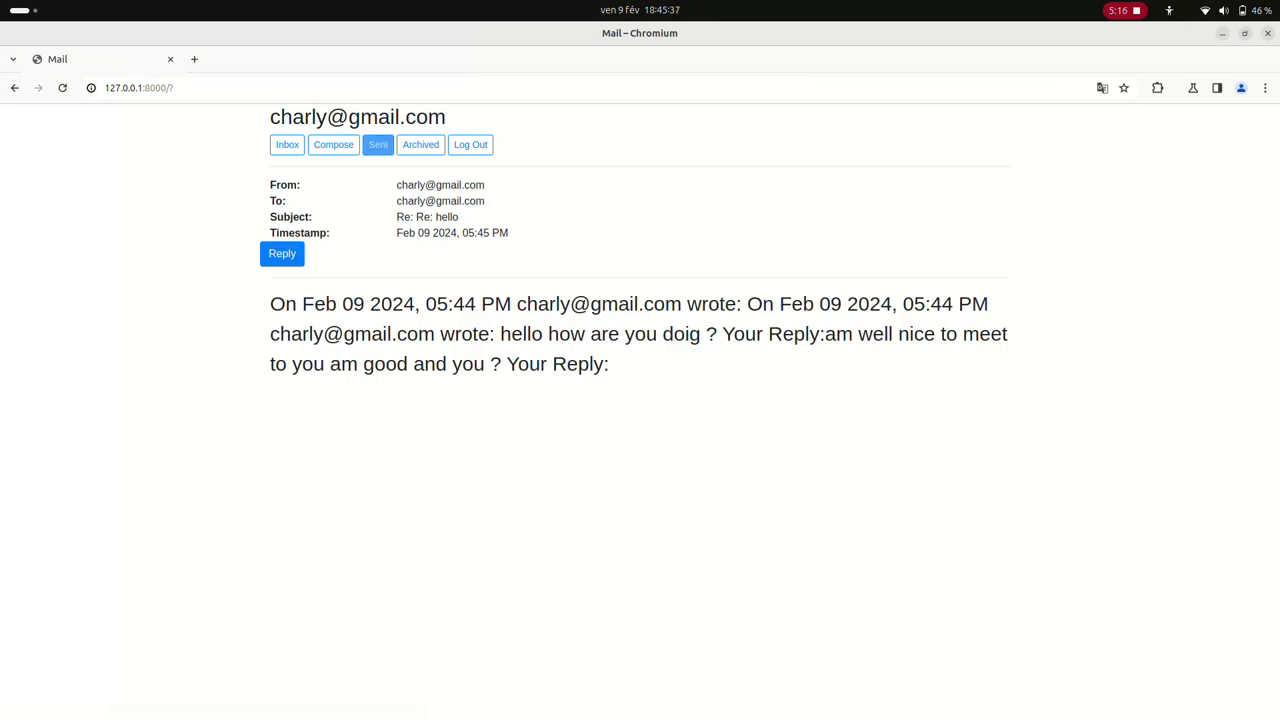
click(420, 144)
Archive the 'Re: Re: hello' and 'Re: hello' inbox emails and show the Archive list
click(287, 144)
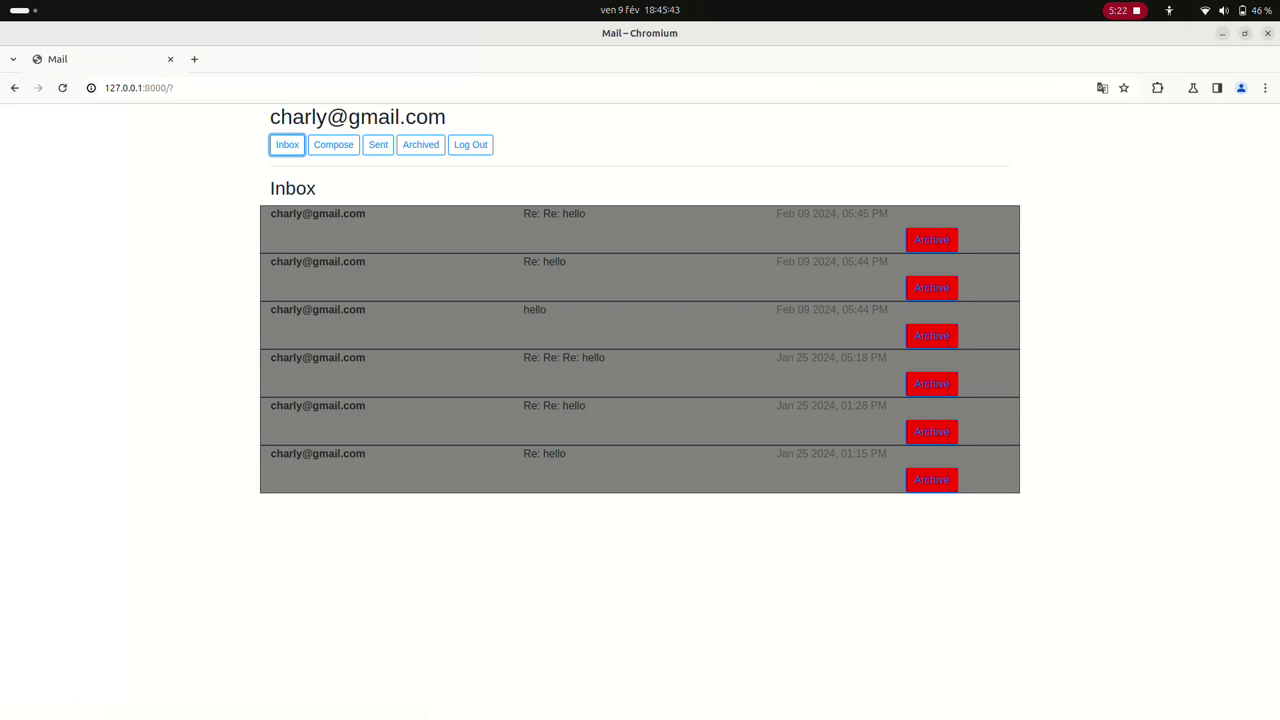
click(931, 238)
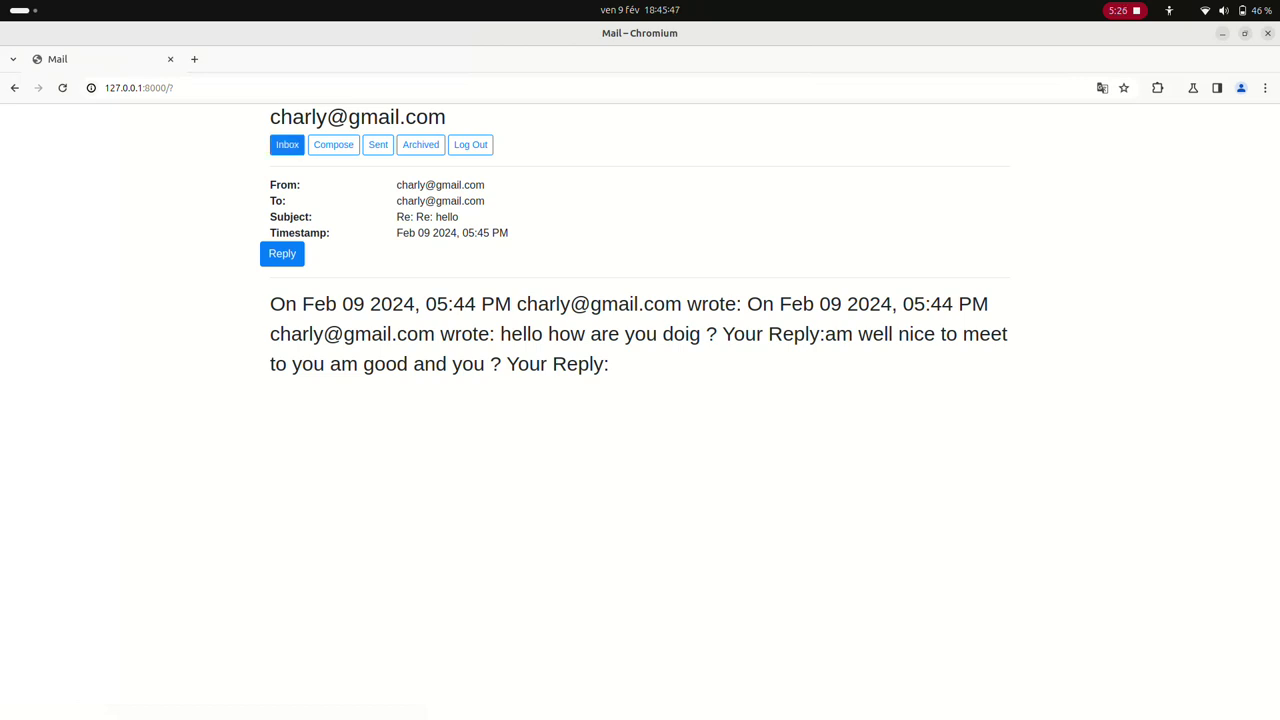
click(287, 144)
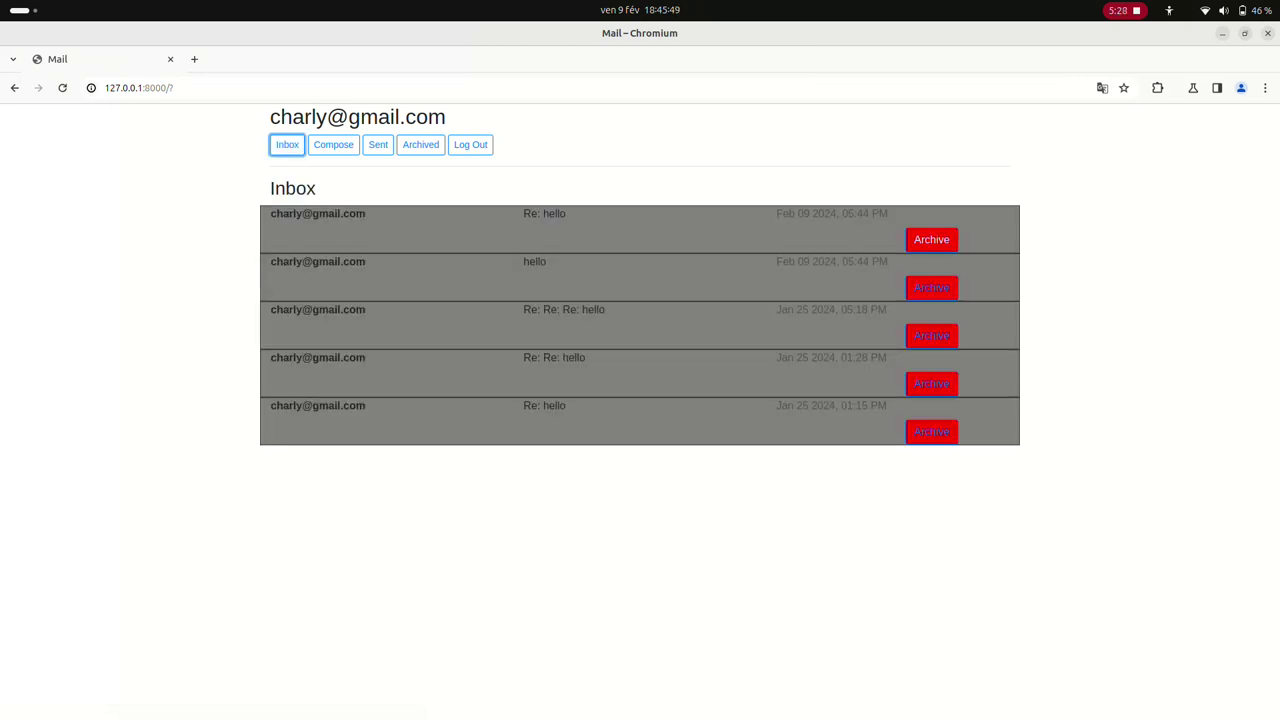
click(931, 239)
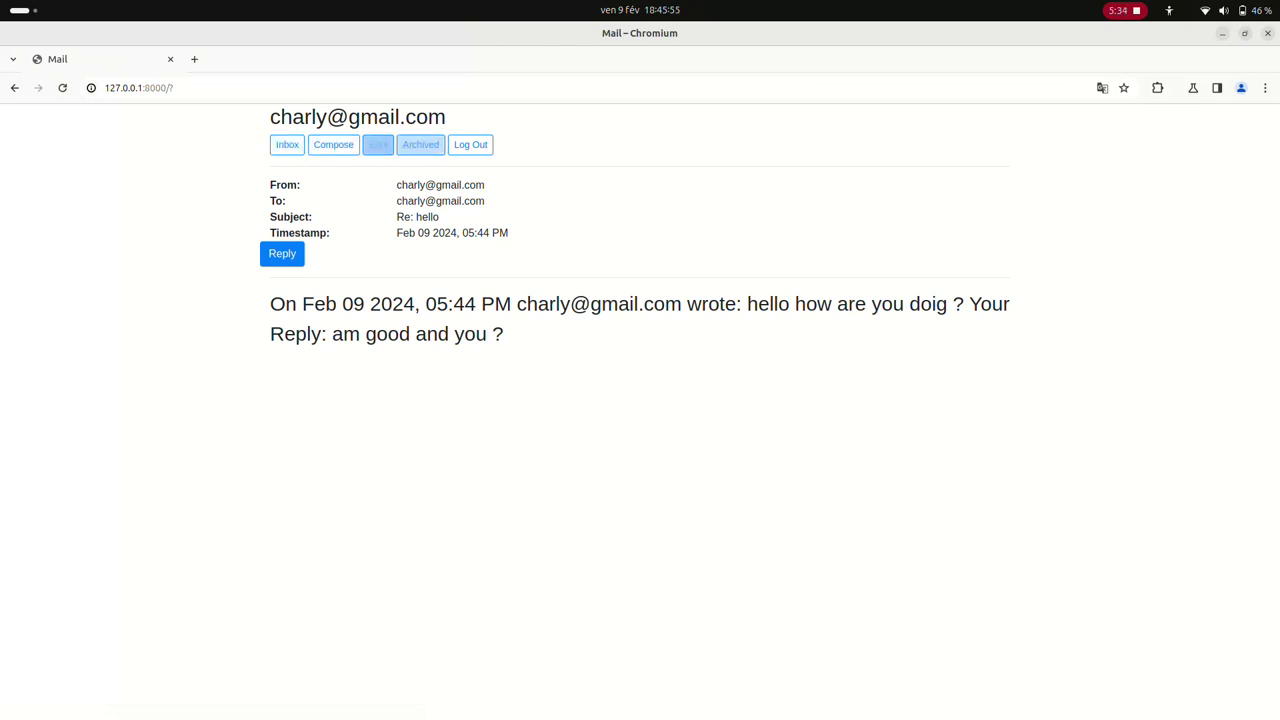
click(378, 144)
click(420, 144)
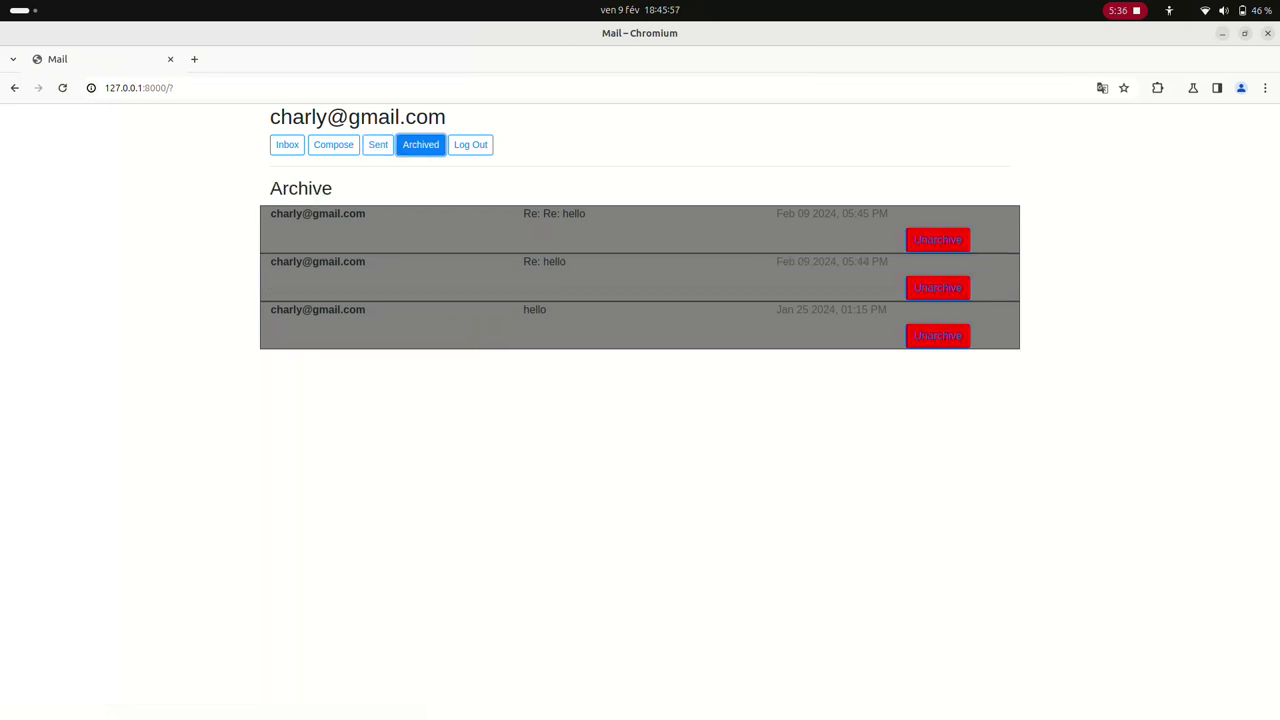